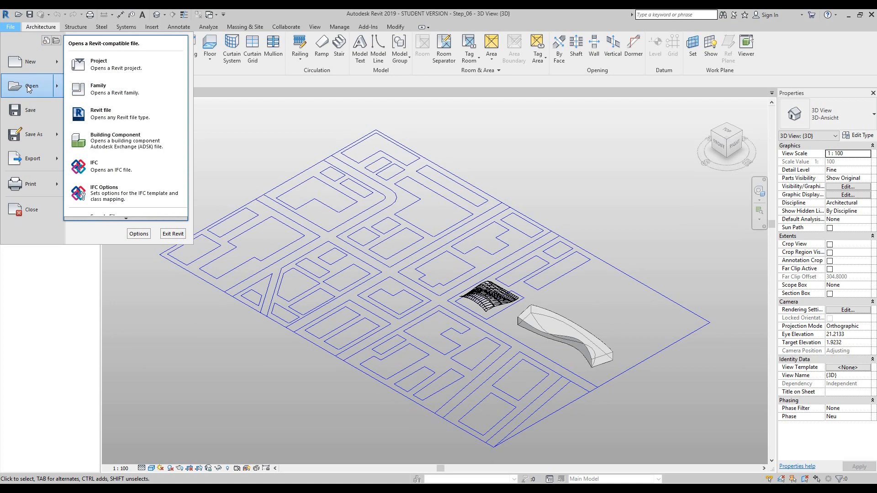
Open the Curtain_Panels_Rectangle_Surface family from the Curtain Panel By Pattern folder of the metric library.
{"action": "left_click", "coordinate": [128, 94]}
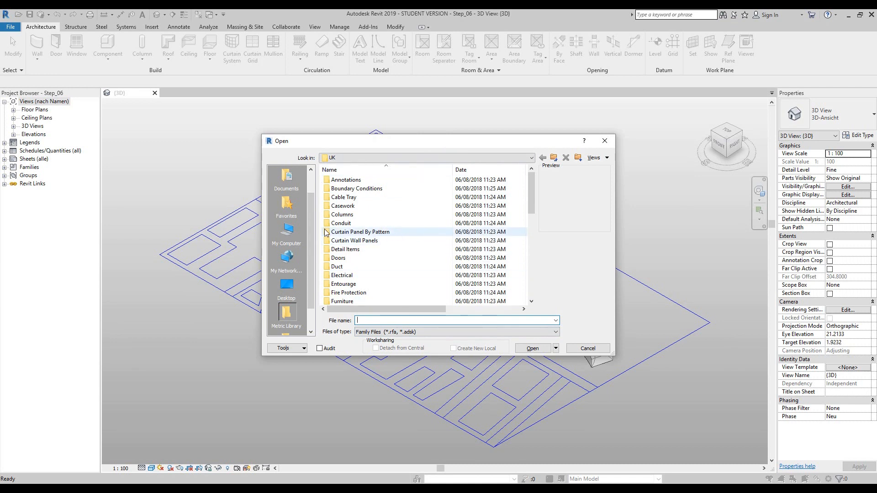
{"action": "left_click", "coordinate": [349, 234]}
{"action": "double_click", "coordinate": [394, 234]}
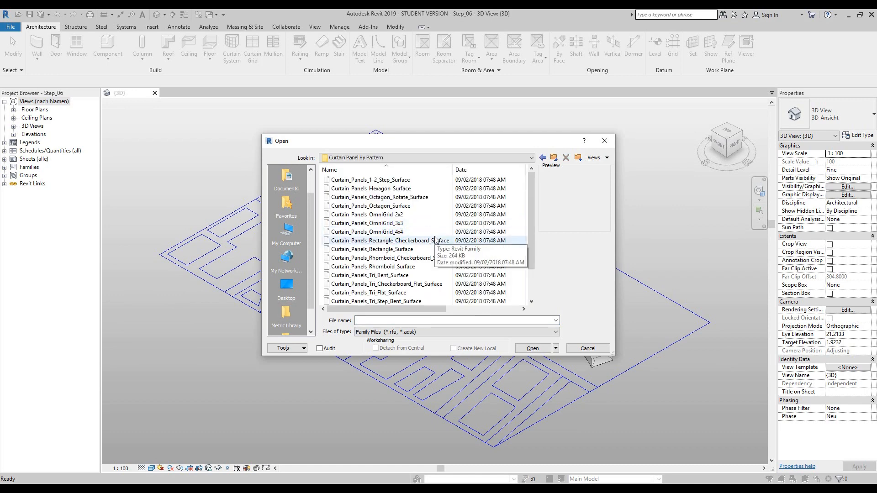
{"action": "left_click", "coordinate": [386, 250]}
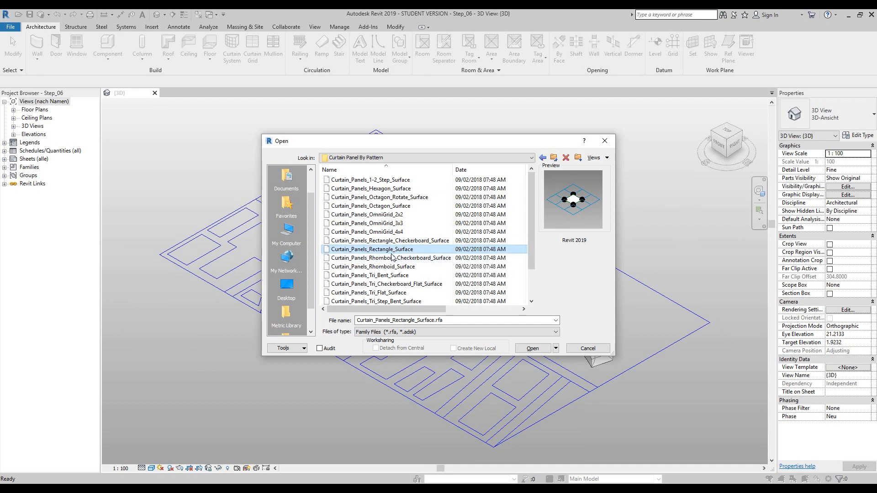
{"action": "left_click", "coordinate": [533, 349]}
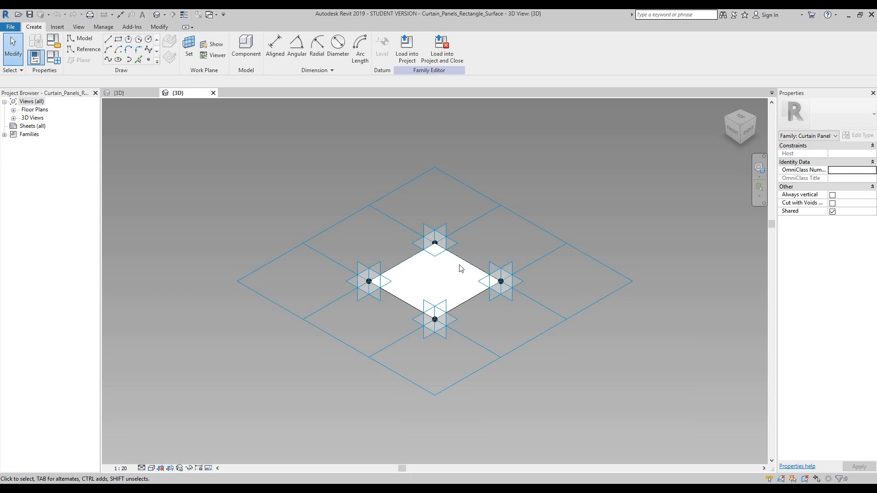
Delete the existing surface form element between the four adaptive points.
{"action": "key", "text": "Tab"}
{"action": "key", "text": "Tab"}
{"action": "key", "text": "Tab"}
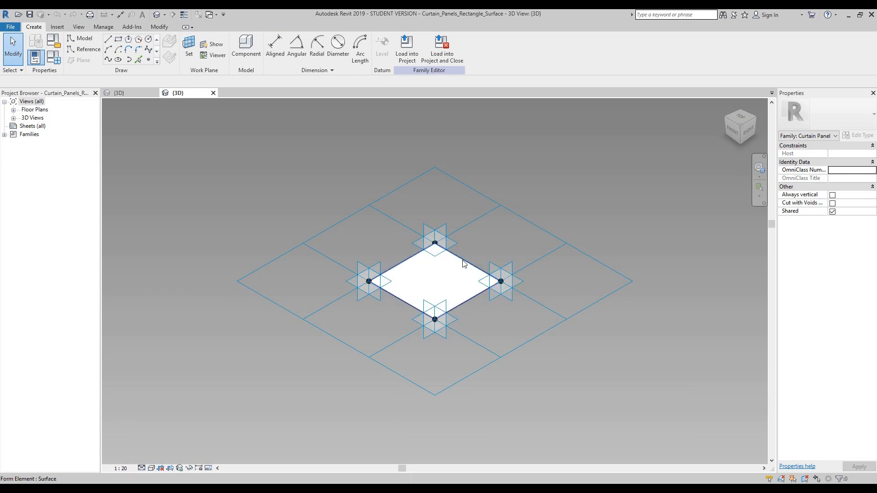
{"action": "left_click", "coordinate": [457, 275]}
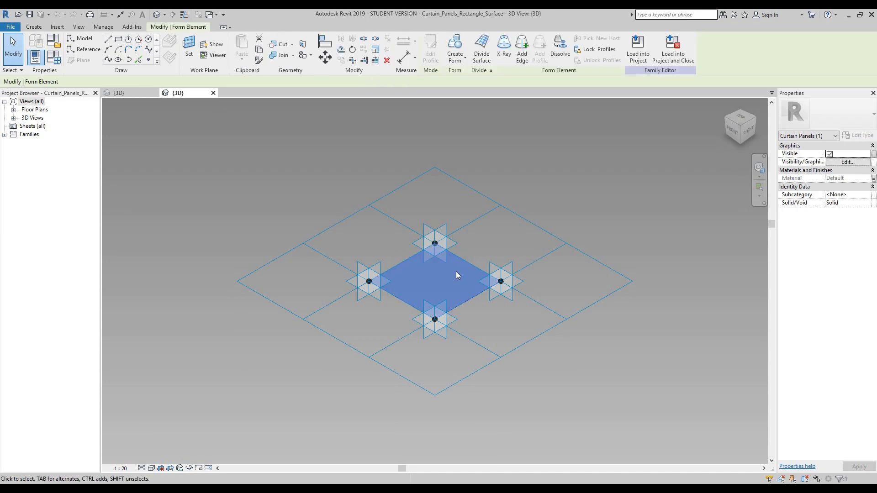
{"action": "key", "text": "Escape"}
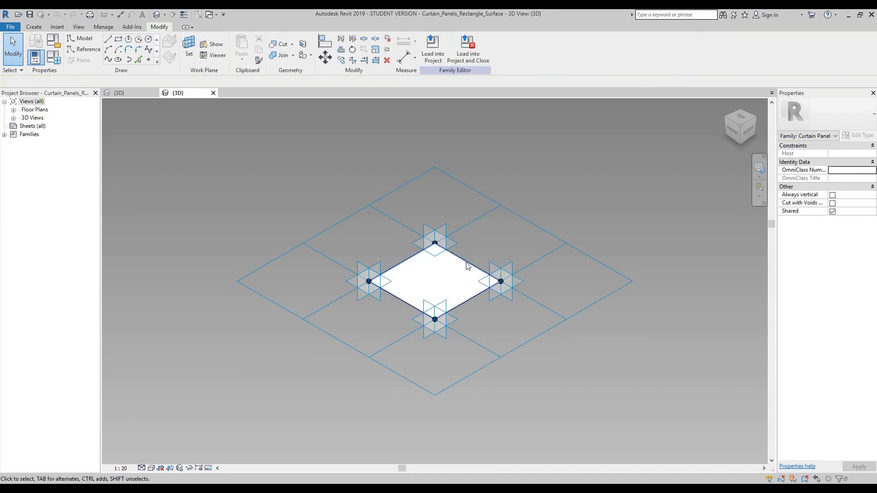
{"action": "key", "text": "Tab"}
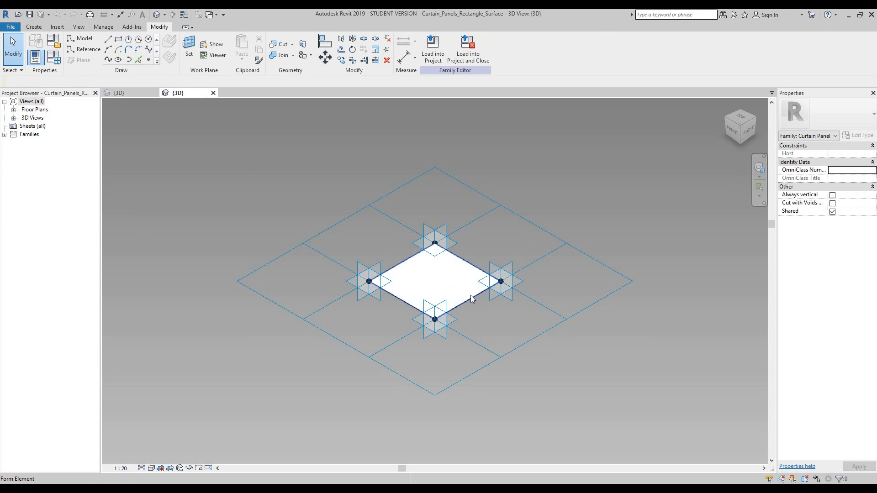
{"action": "left_click", "coordinate": [471, 298]}
{"action": "key", "text": "Delete"}
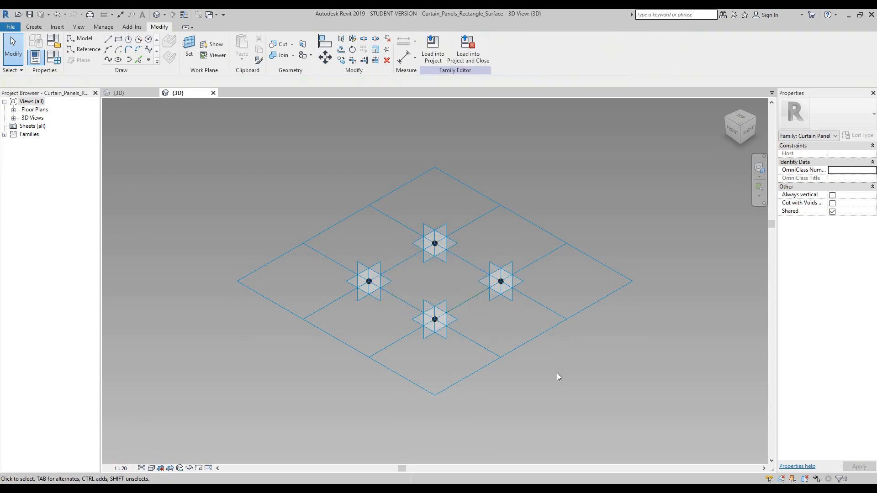
Draw a diagonal reference line joining two opposite adaptive points of the rectangular panel.
{"action": "scroll", "coordinate": [379, 265], "scroll_direction": "up", "scroll_amount": 2}
{"action": "middle_click_drag", "start_coordinate": [461, 270], "coordinate": [422, 276]}
{"action": "scroll", "coordinate": [422, 276], "scroll_direction": "up", "scroll_amount": 2}
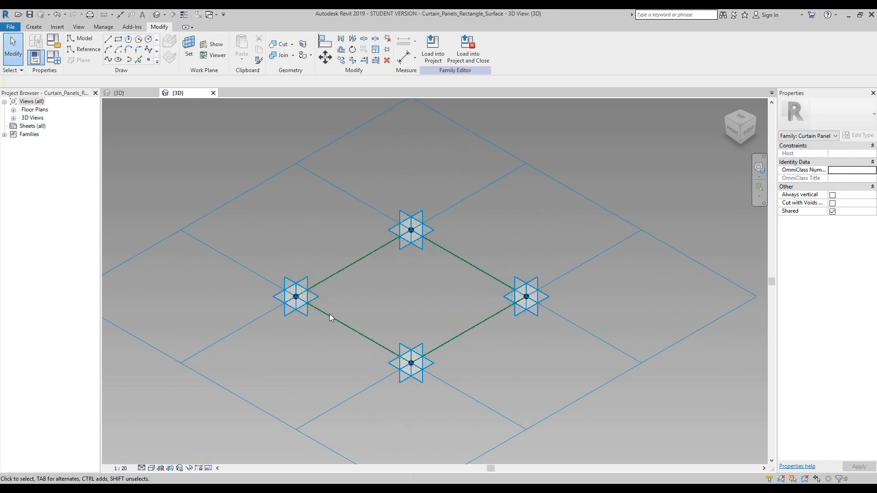
{"action": "scroll", "coordinate": [415, 295], "scroll_direction": "down", "scroll_amount": 1}
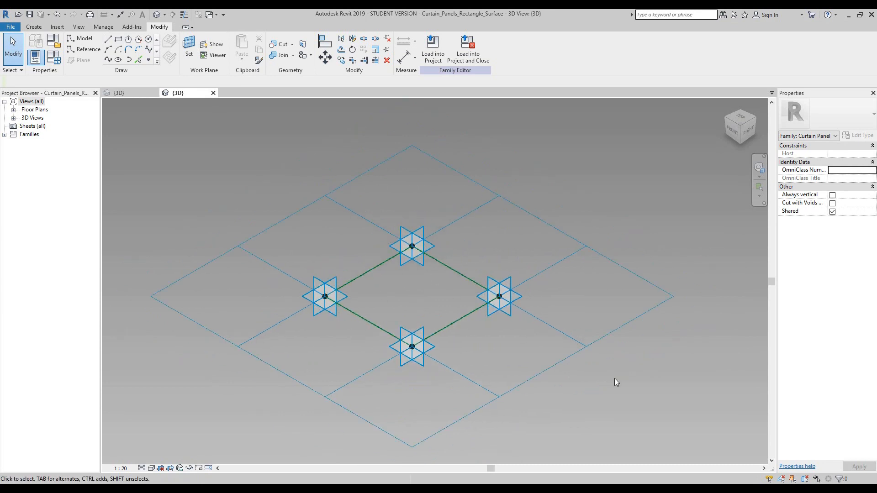
{"action": "left_click", "coordinate": [85, 51]}
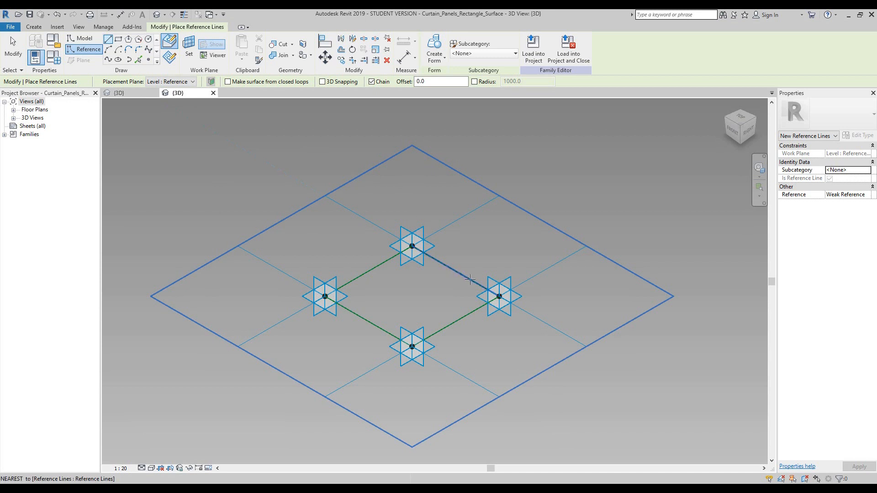
{"action": "left_click", "coordinate": [499, 297]}
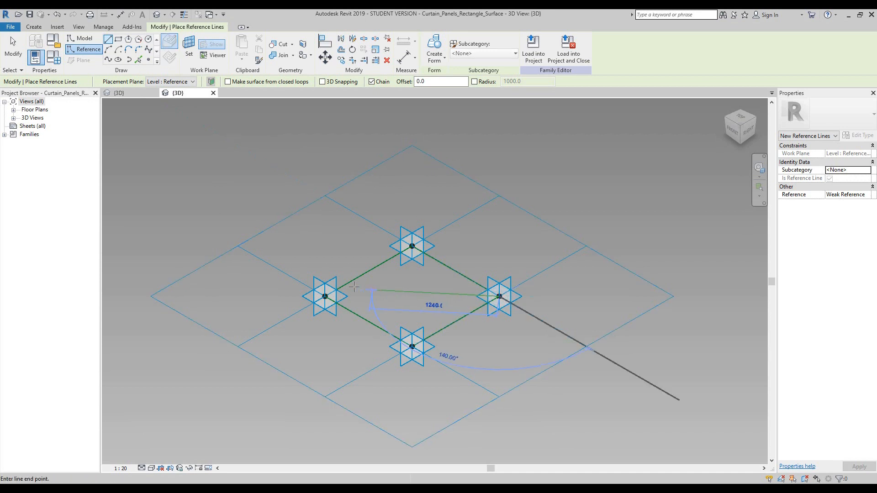
{"action": "left_click", "coordinate": [324, 297]}
{"action": "key", "text": "Escape"}
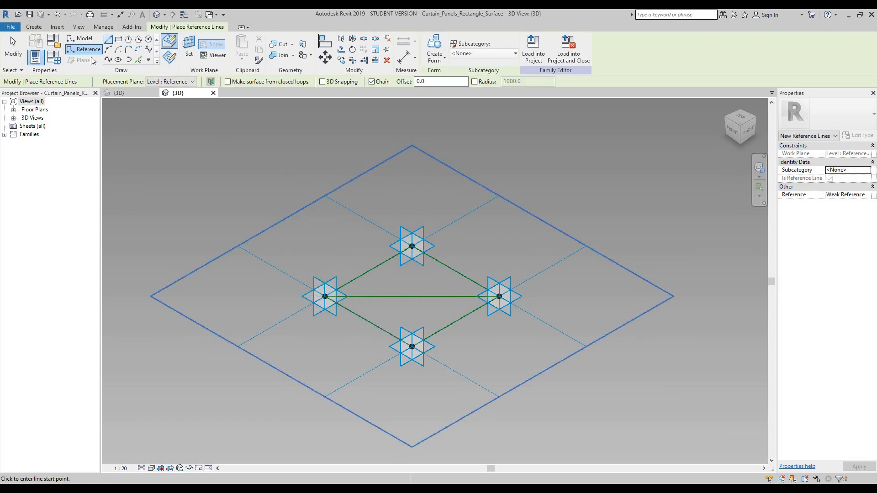
Place a reference point at the midpoint of the diagonal reference line.
{"action": "left_click", "coordinate": [149, 60]}
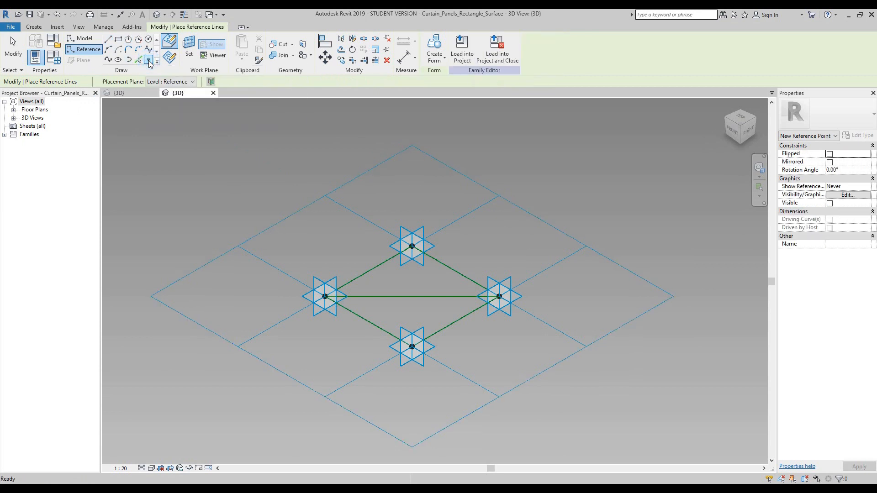
{"action": "left_click", "coordinate": [412, 296]}
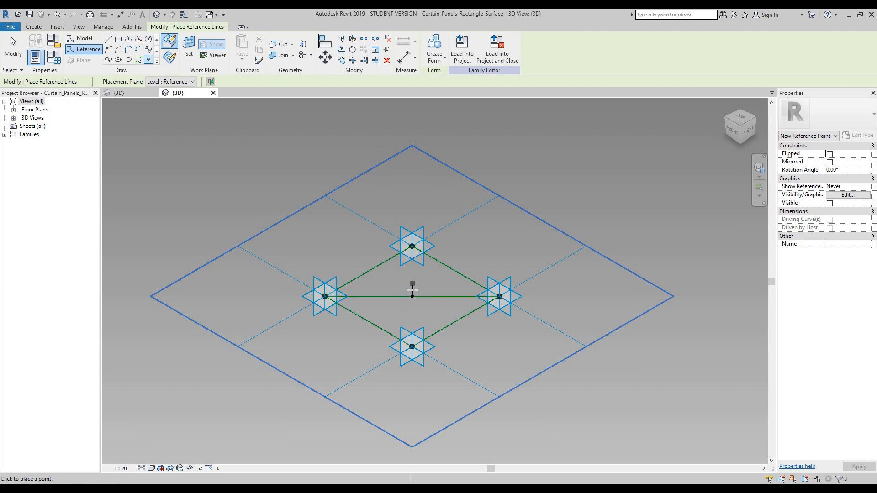
{"action": "key", "text": "Escape"}
{"action": "key", "text": "Escape"}
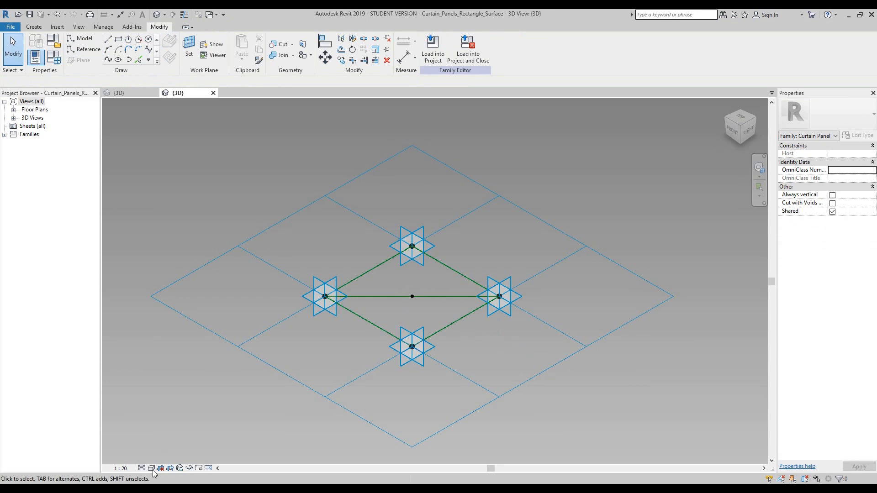
Draw a vertical reference line about 620 mm long upward from the diagonal's midpoint, on that reference point's work plane.
{"action": "scroll", "coordinate": [361, 377], "scroll_direction": "up", "scroll_amount": 2}
{"action": "left_click", "coordinate": [759, 168]}
{"action": "left_click_drag", "start_coordinate": [571, 191], "coordinate": [648, 169]}
{"action": "left_click", "coordinate": [645, 145]}
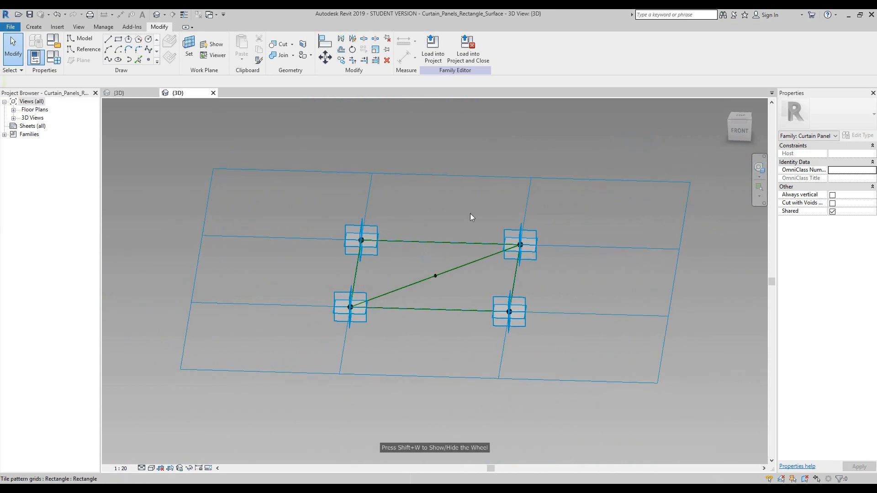
{"action": "scroll", "coordinate": [457, 222], "scroll_direction": "up", "scroll_amount": 3}
{"action": "middle_click_drag", "start_coordinate": [473, 338], "coordinate": [516, 285]}
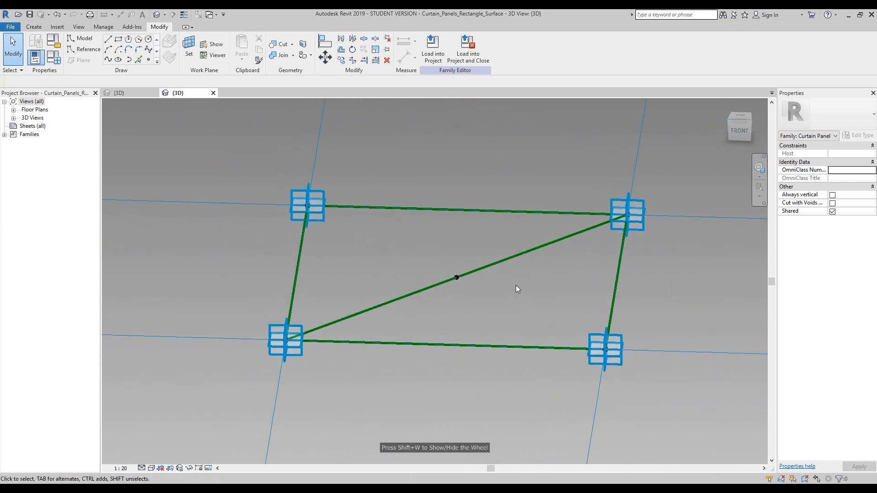
{"action": "left_click", "coordinate": [457, 278]}
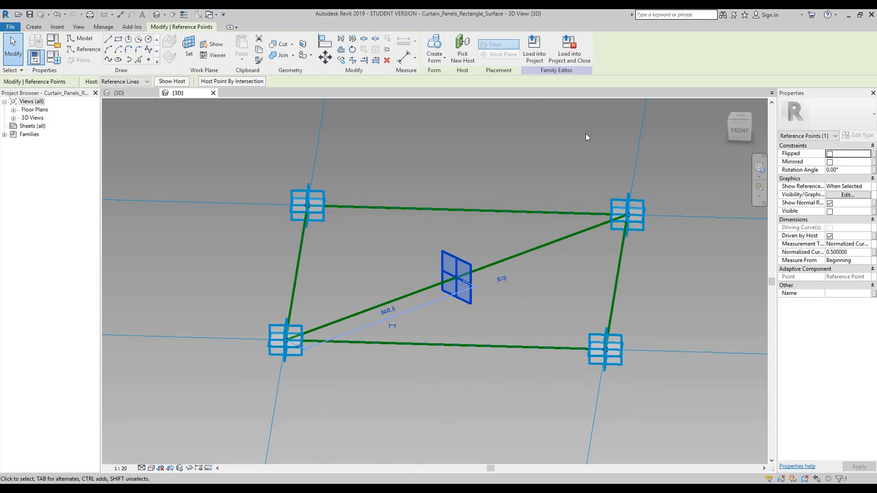
{"action": "scroll", "coordinate": [586, 134], "scroll_direction": "down", "scroll_amount": 2}
{"action": "middle_click_drag", "start_coordinate": [494, 261], "coordinate": [456, 297]}
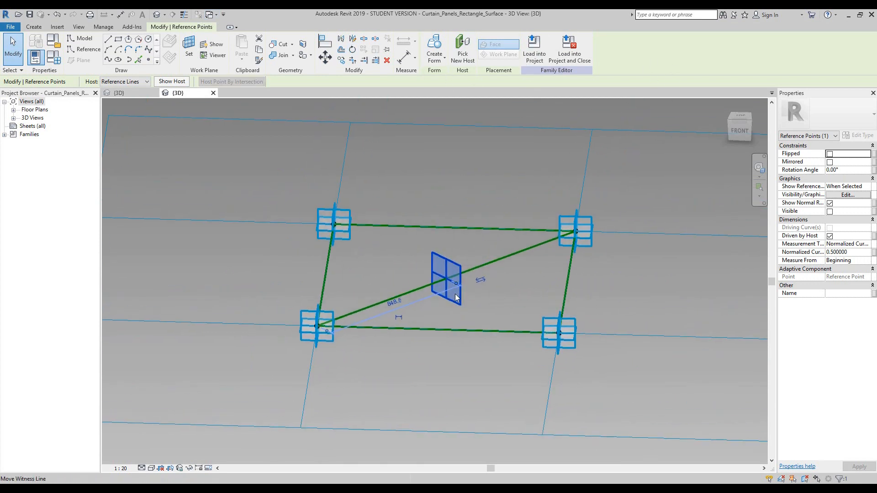
{"action": "left_click", "coordinate": [87, 49]}
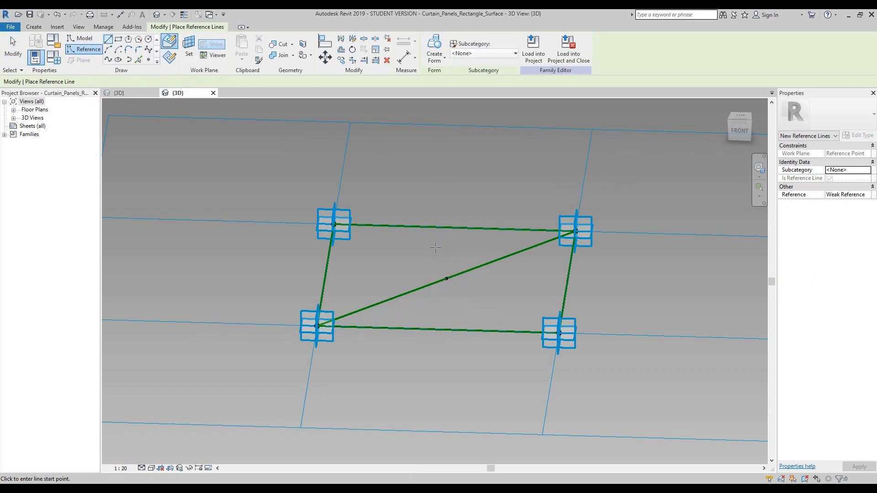
{"action": "left_click", "coordinate": [445, 278]}
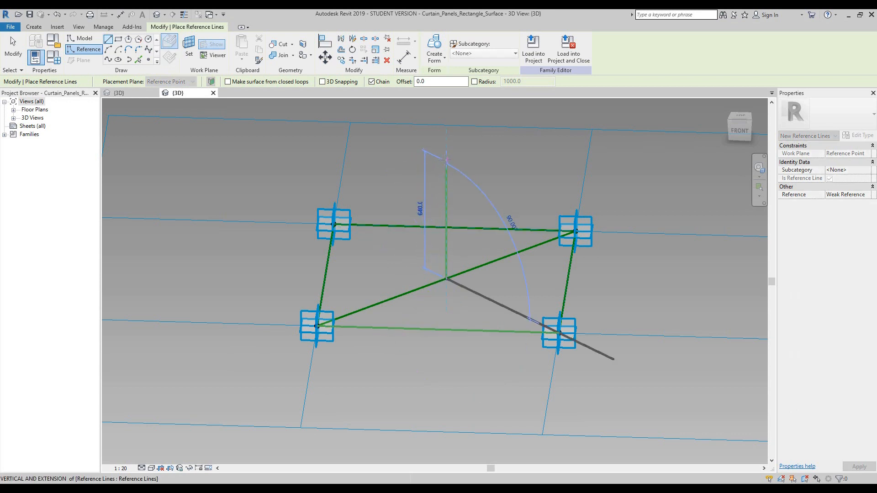
{"action": "scroll", "coordinate": [445, 165], "scroll_direction": "down", "scroll_amount": 2}
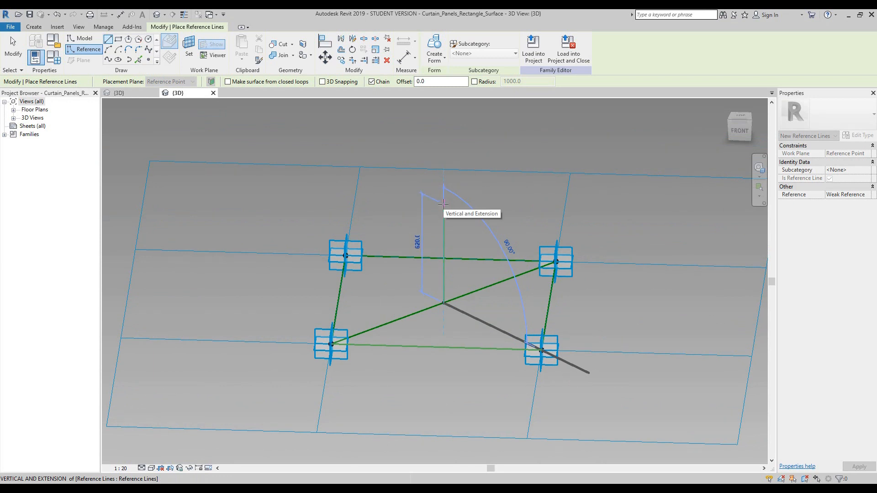
{"action": "left_click", "coordinate": [443, 203]}
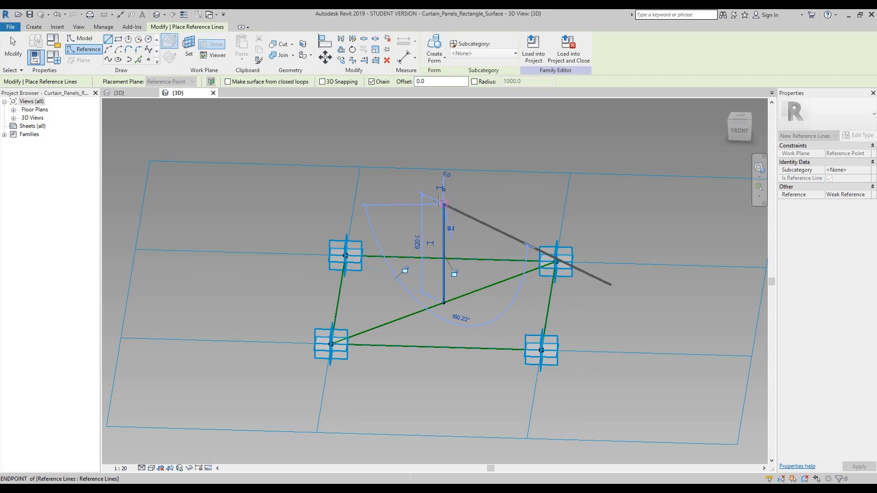
{"action": "key", "text": "Escape"}
{"action": "key", "text": "Escape"}
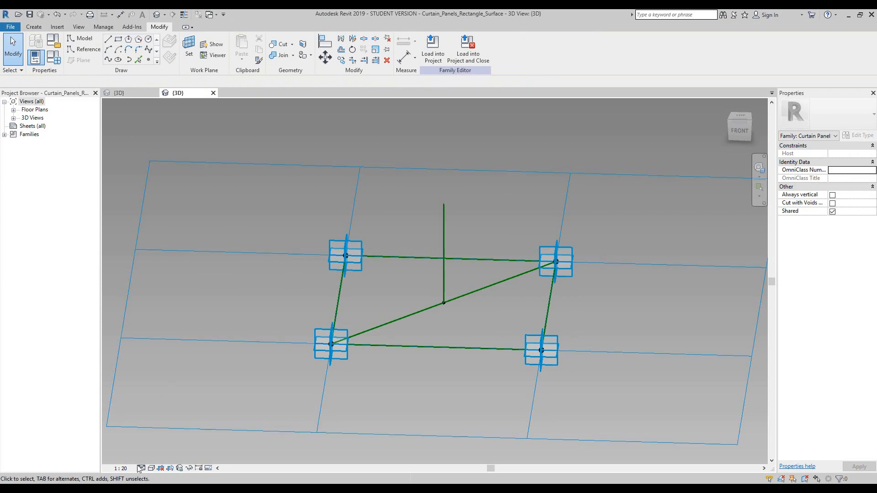
Add an aligned dimension between the diagonal reference line and the upper endpoint of the vertical reference line.
{"action": "left_click", "coordinate": [759, 168]}
{"action": "scroll", "coordinate": [548, 277], "scroll_direction": "down", "scroll_amount": 2}
{"action": "left_click_drag", "start_coordinate": [539, 276], "coordinate": [562, 265]}
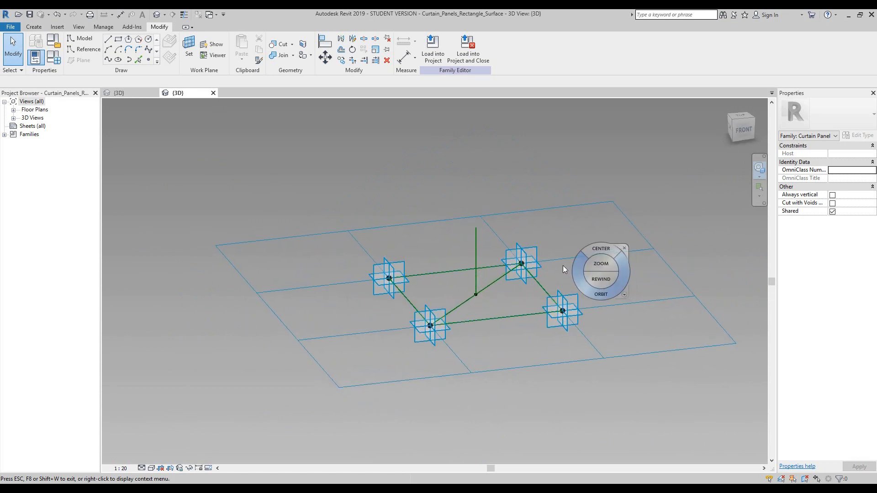
{"action": "left_click", "coordinate": [616, 239]}
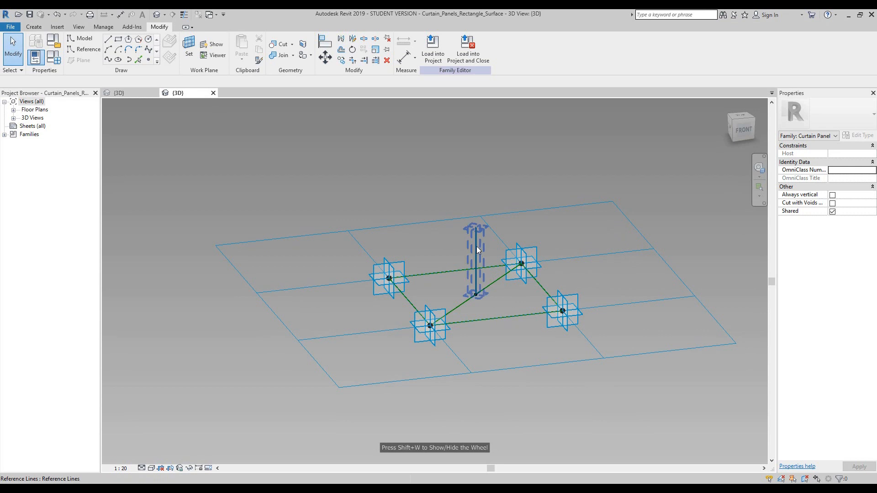
{"action": "scroll", "coordinate": [474, 258], "scroll_direction": "up", "scroll_amount": 2}
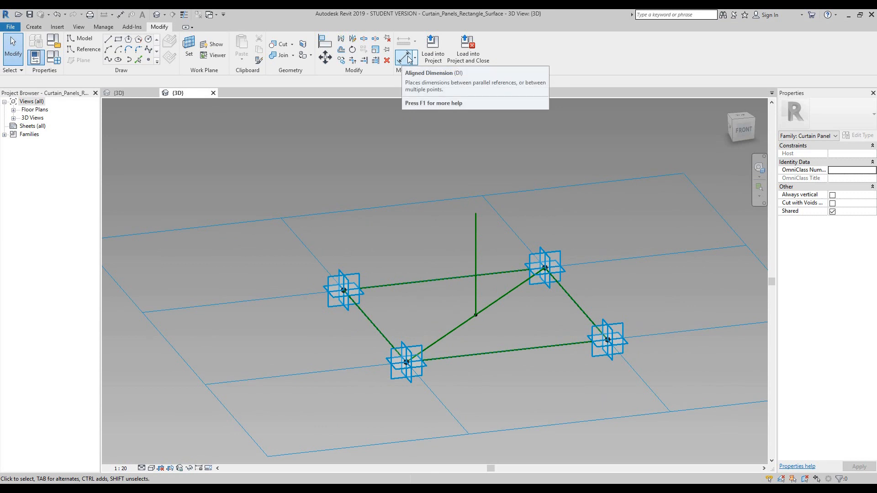
{"action": "left_click", "coordinate": [35, 27]}
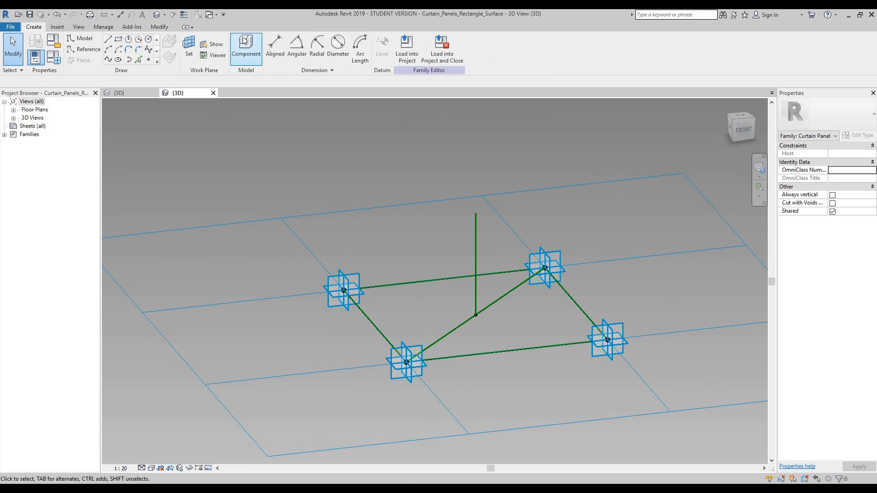
{"action": "left_click", "coordinate": [279, 45]}
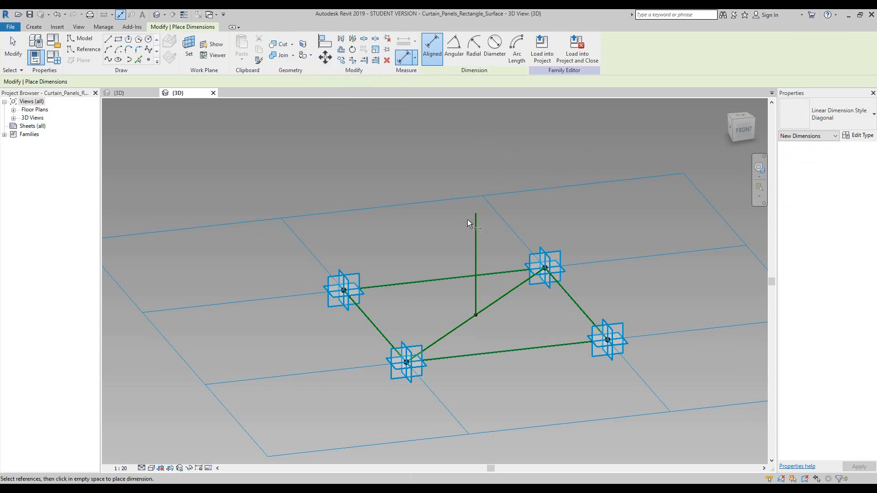
{"action": "left_click", "coordinate": [462, 325]}
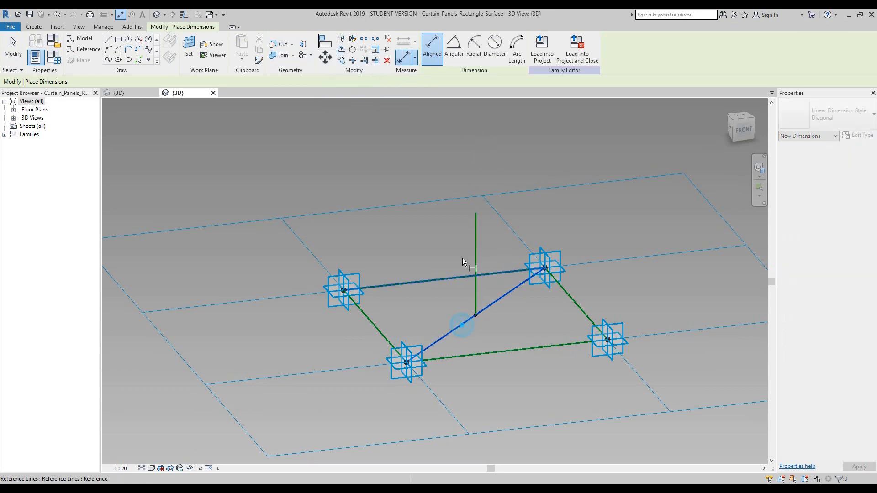
{"action": "left_click", "coordinate": [479, 213]}
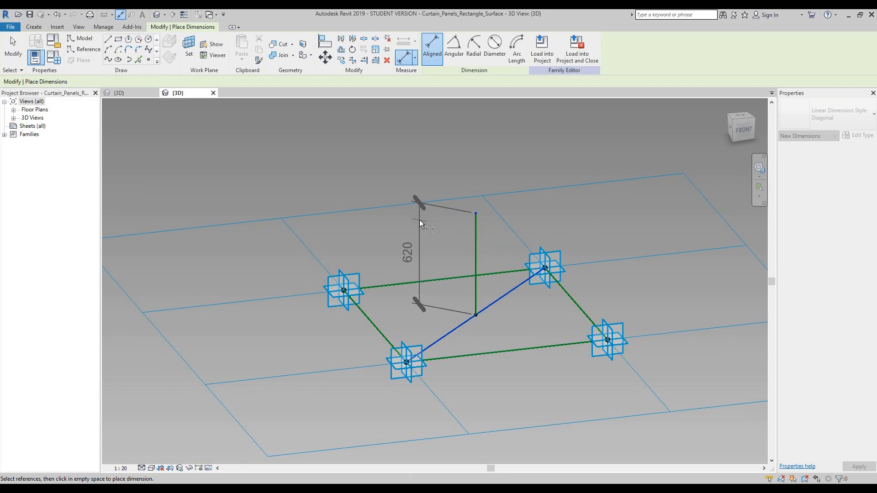
{"action": "left_click", "coordinate": [420, 220]}
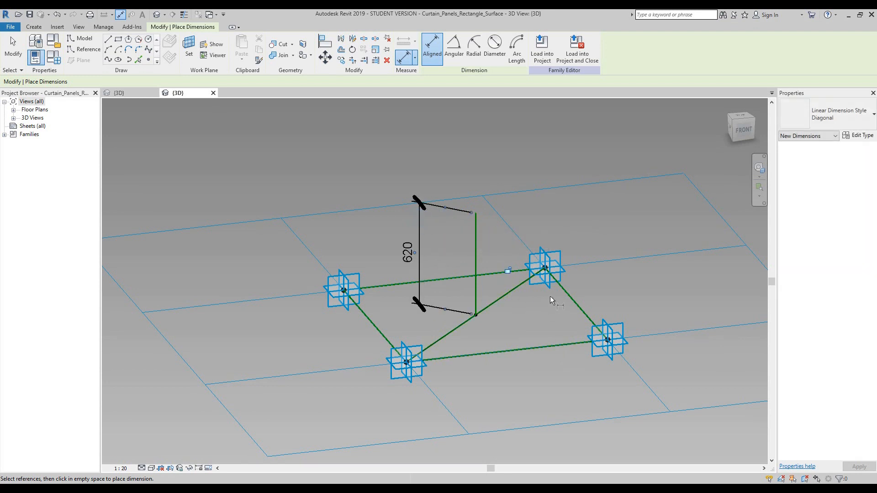
{"action": "key", "text": "Escape"}
{"action": "key", "text": "Escape"}
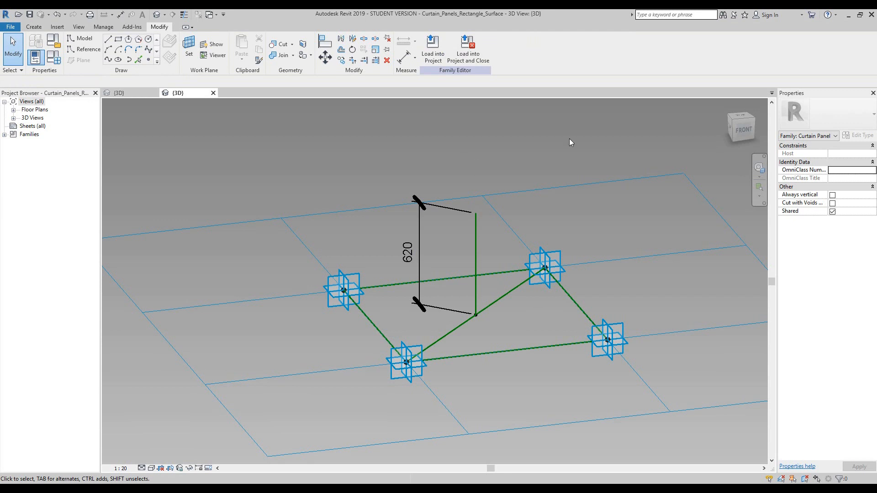
Label the vertical dimension with a new family type parameter named Height, grouped under Dimensions.
{"action": "left_click", "coordinate": [451, 209]}
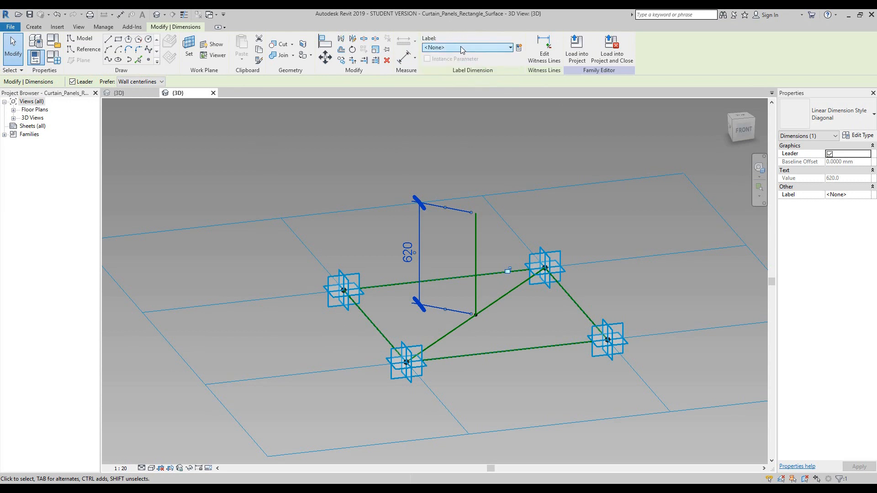
{"action": "left_click", "coordinate": [520, 49]}
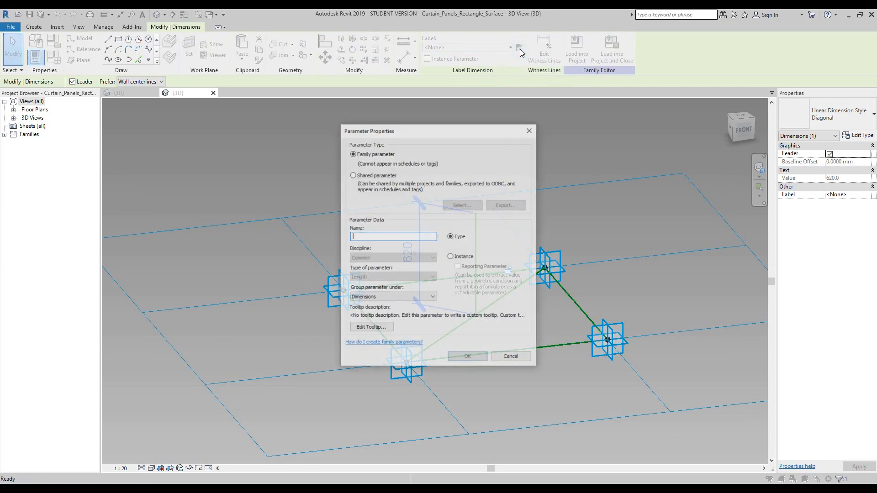
{"action": "left_click_drag", "start_coordinate": [442, 132], "coordinate": [227, 129]}
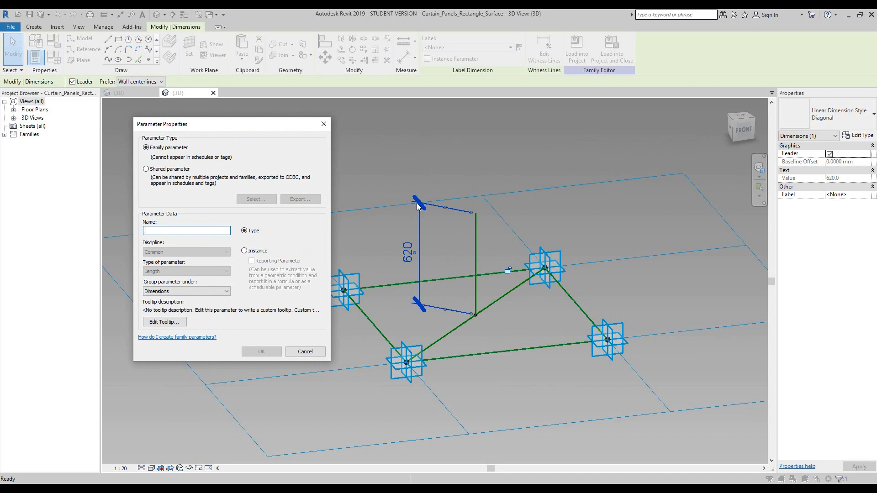
{"action": "left_click", "coordinate": [189, 231]}
{"action": "left_click", "coordinate": [165, 232]}
{"action": "type", "text": "H"}
{"action": "left_click", "coordinate": [305, 218]}
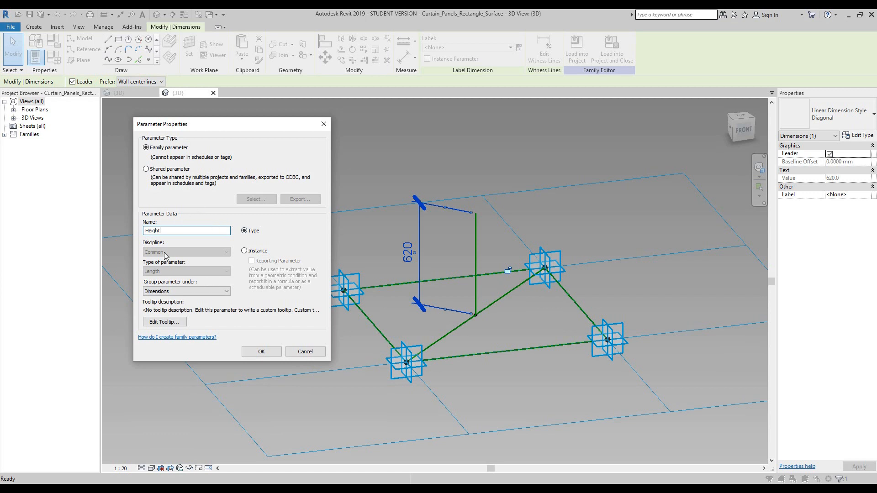
{"action": "left_click", "coordinate": [189, 293]}
{"action": "scroll", "coordinate": [200, 341], "scroll_direction": "down", "scroll_amount": 3}
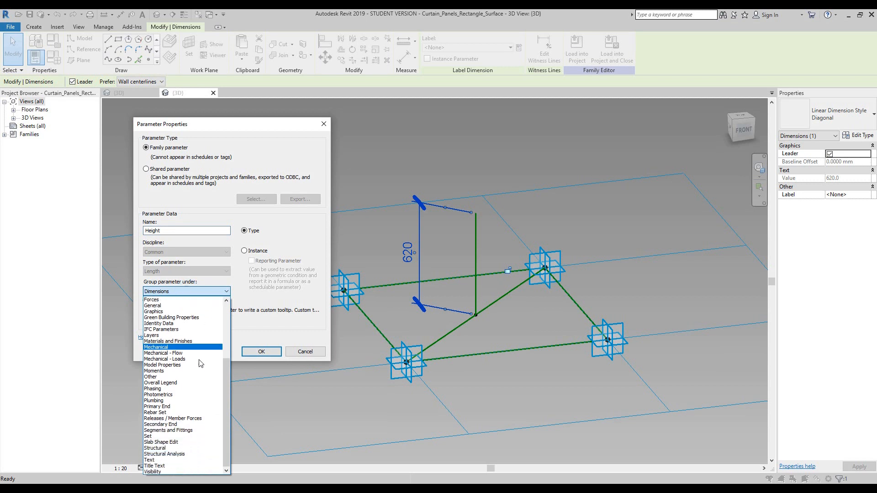
{"action": "scroll", "coordinate": [204, 335], "scroll_direction": "up", "scroll_amount": 5}
{"action": "scroll", "coordinate": [204, 338], "scroll_direction": "down", "scroll_amount": 5}
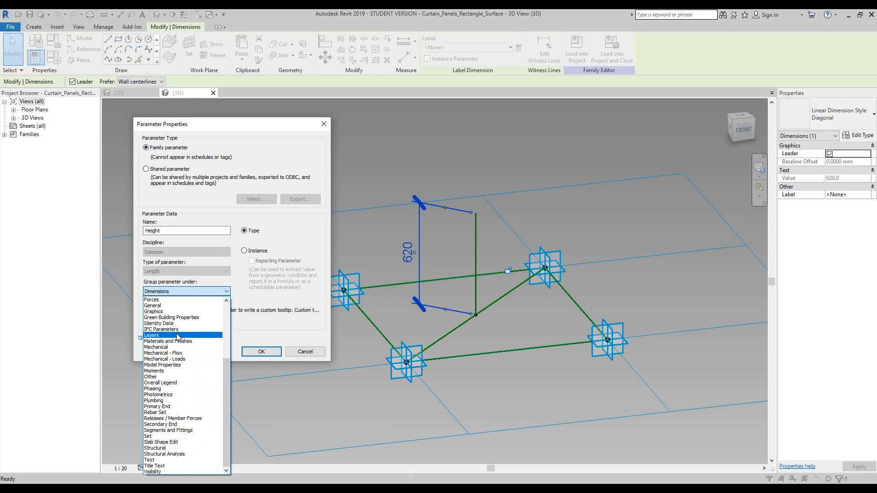
{"action": "left_click", "coordinate": [214, 293]}
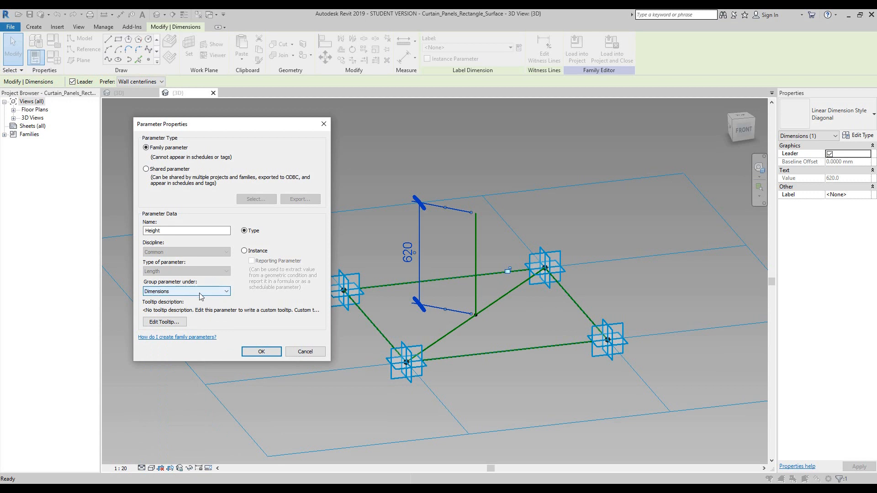
{"action": "left_click", "coordinate": [265, 352]}
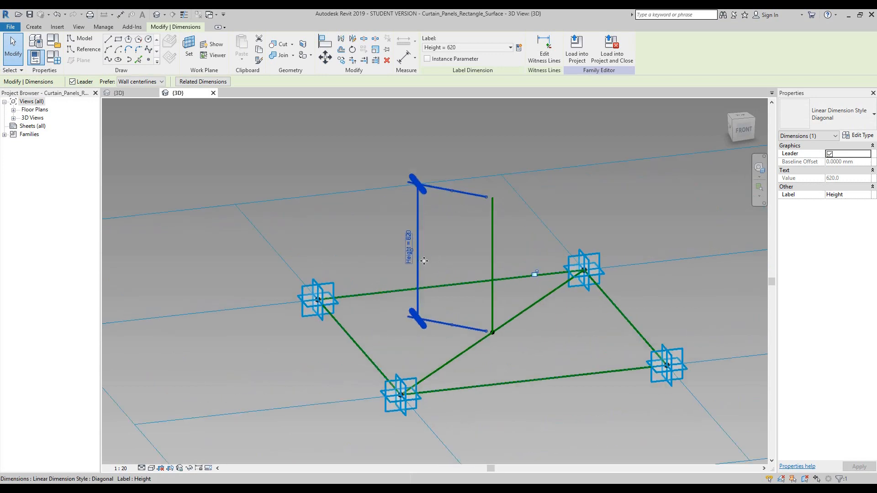
Set the Height parameter to 800 in the family types and apply it to the Solid type.
{"action": "scroll", "coordinate": [429, 256], "scroll_direction": "up", "scroll_amount": 2}
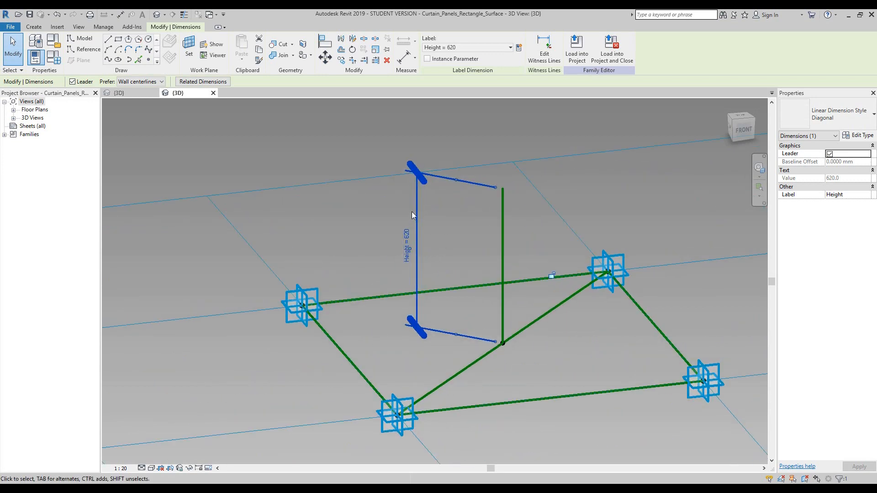
{"action": "key", "text": "Tab"}
{"action": "left_click", "coordinate": [57, 59]}
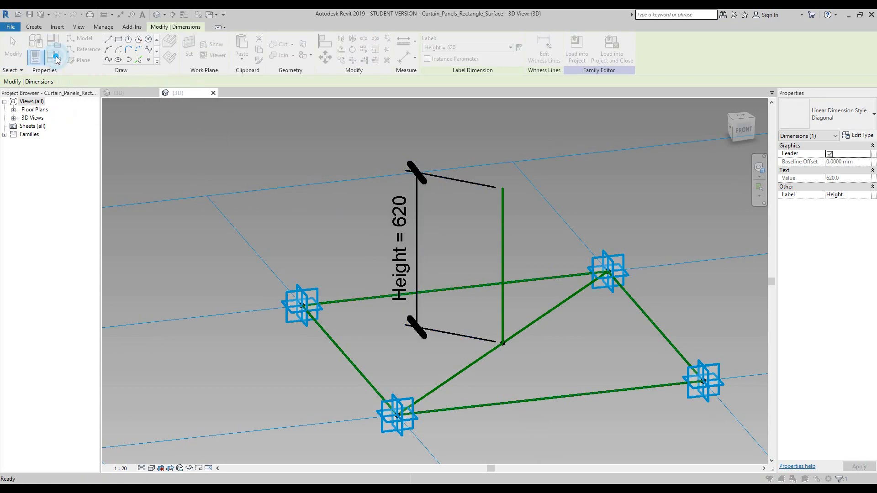
{"action": "left_click_drag", "start_coordinate": [558, 132], "coordinate": [305, 123]}
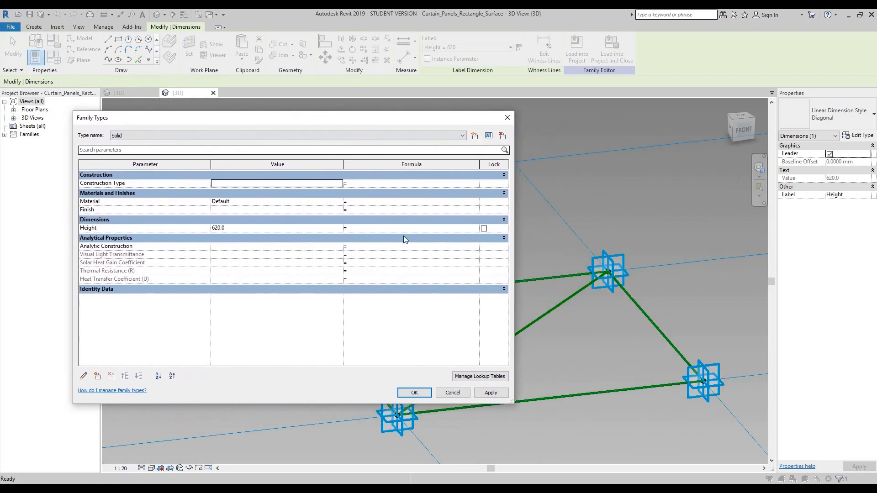
{"action": "left_click_drag", "start_coordinate": [439, 394], "coordinate": [325, 374]}
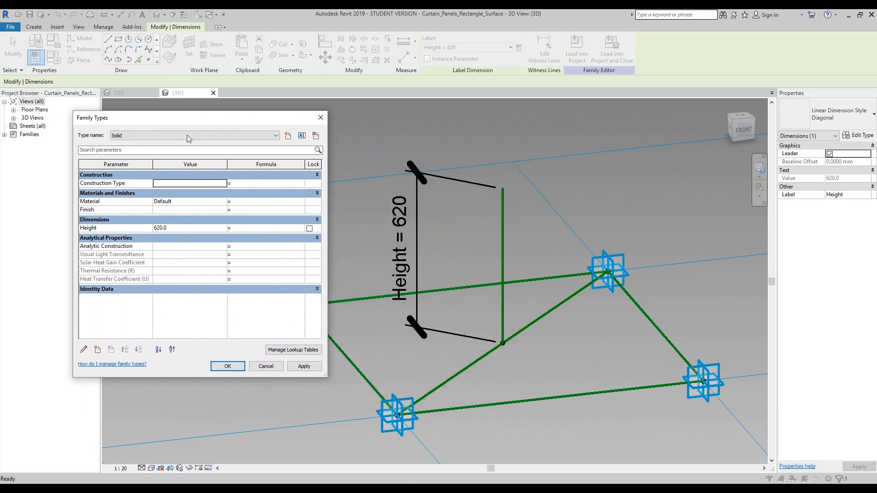
{"action": "left_click_drag", "start_coordinate": [181, 118], "coordinate": [160, 115]}
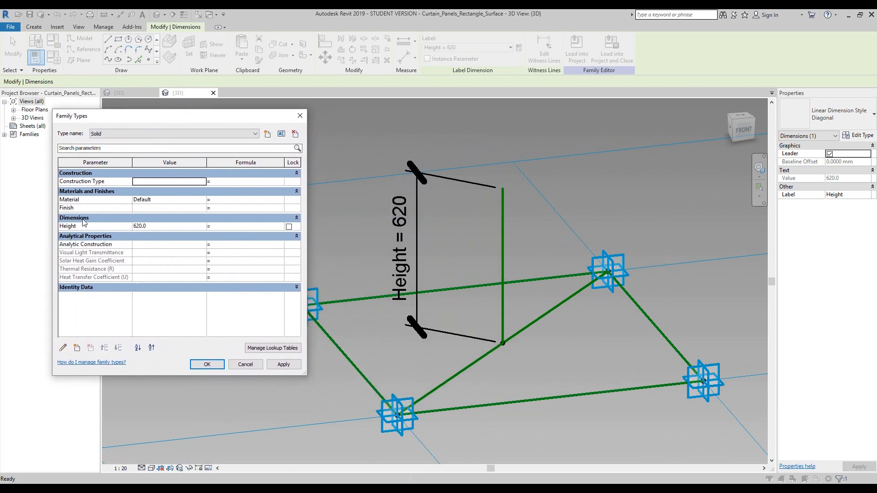
{"action": "left_click", "coordinate": [154, 226]}
{"action": "type", "text": "800"}
{"action": "left_click", "coordinate": [289, 368]}
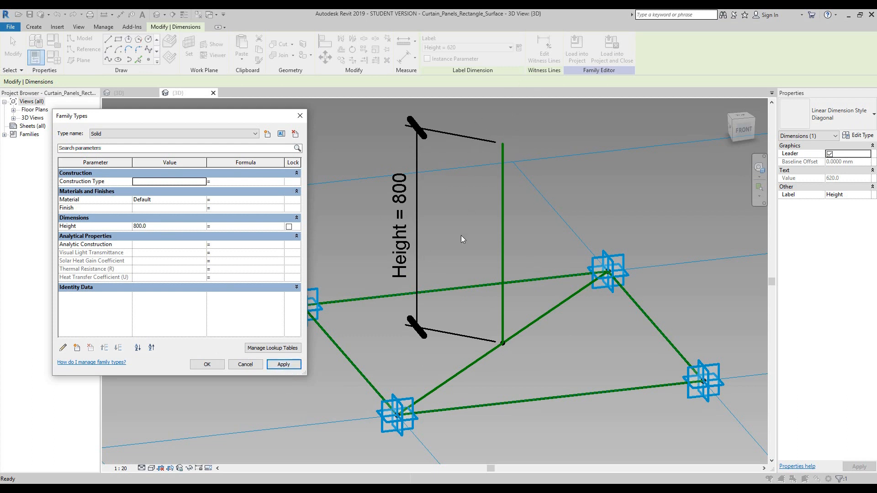
{"action": "left_click", "coordinate": [208, 365]}
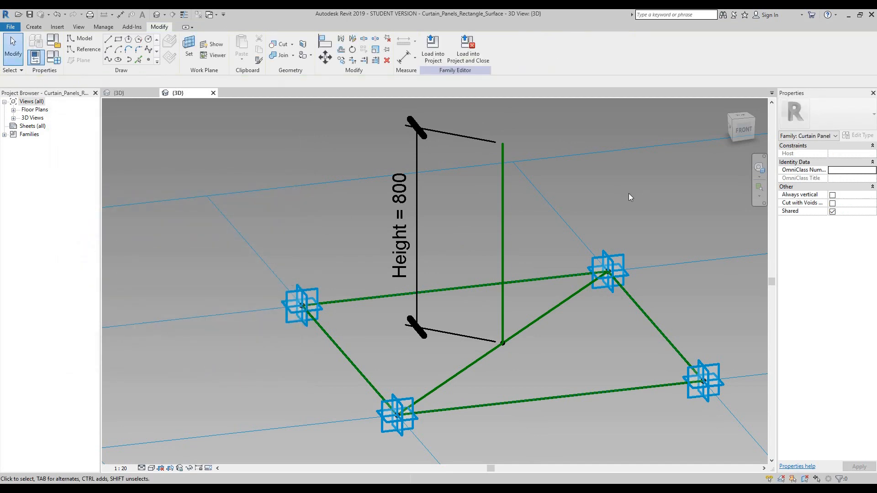
Place a reference point on the upper endpoint of the vertical reference line.
{"action": "scroll", "coordinate": [630, 196], "scroll_direction": "down", "scroll_amount": 3}
{"action": "middle_click_drag", "start_coordinate": [631, 196], "coordinate": [595, 208]}
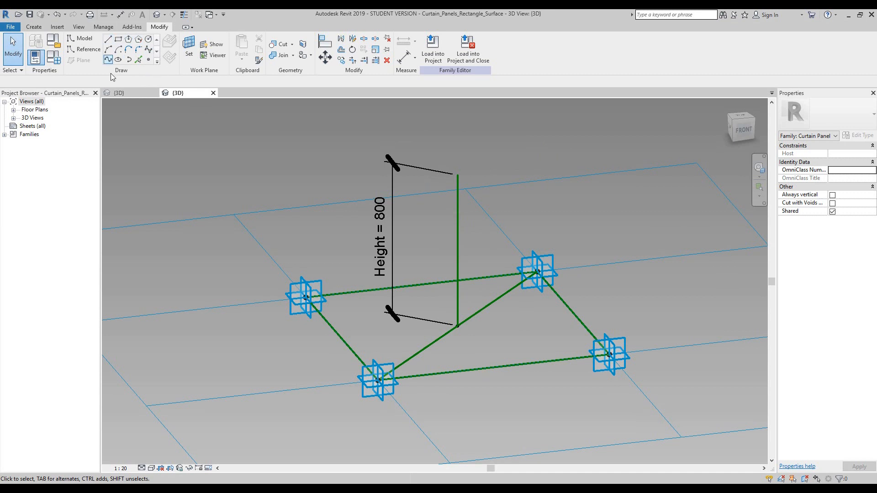
{"action": "left_click", "coordinate": [149, 59]}
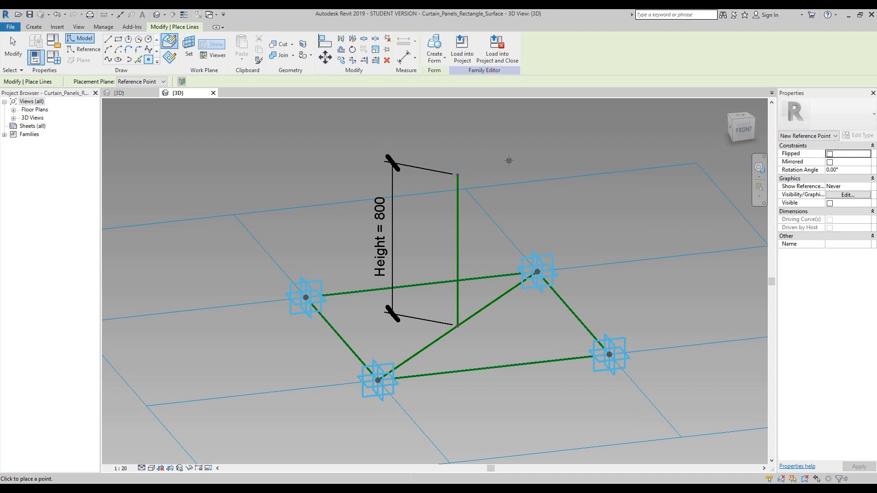
{"action": "key", "text": "Escape"}
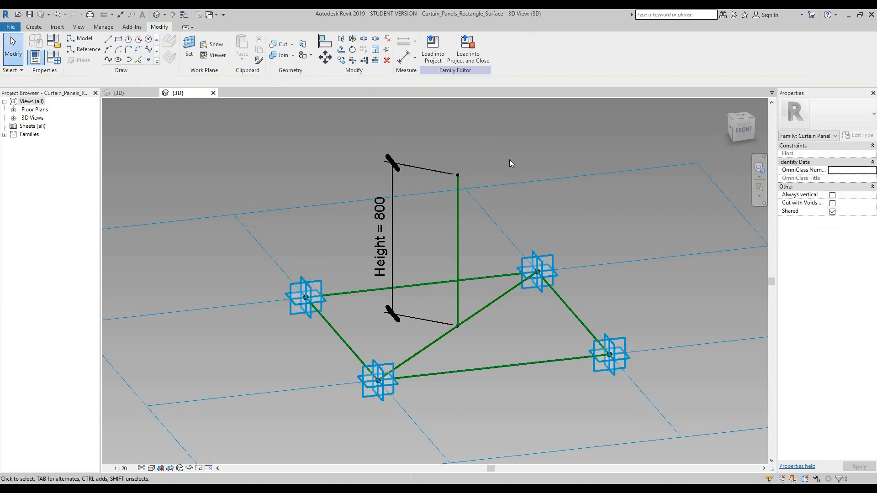
Connect the apex reference point to the adaptive point at the diagonal's far end using Spline Through Points.
{"action": "left_click", "coordinate": [462, 173]}
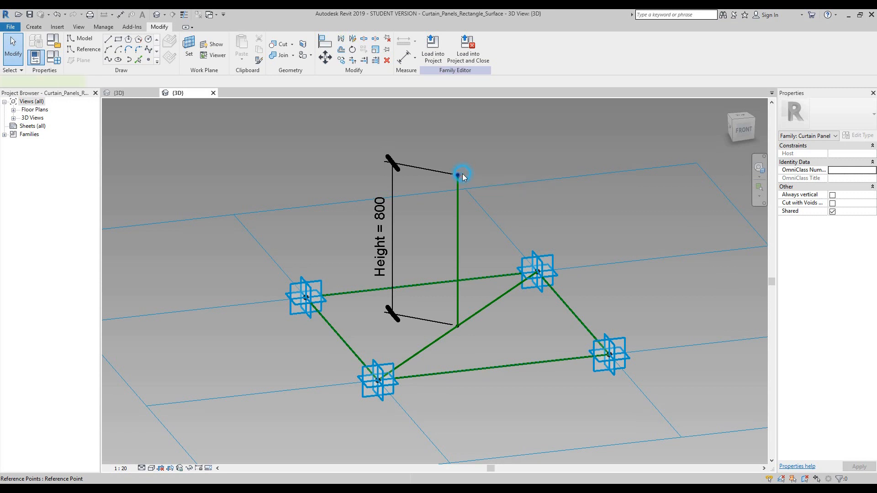
{"action": "left_click", "coordinate": [539, 274], "text": "ctrl"}
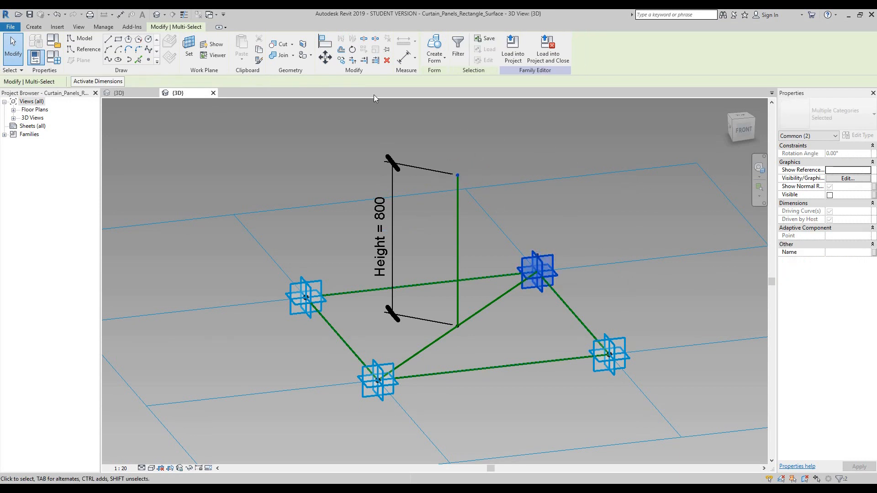
{"action": "left_click", "coordinate": [108, 60]}
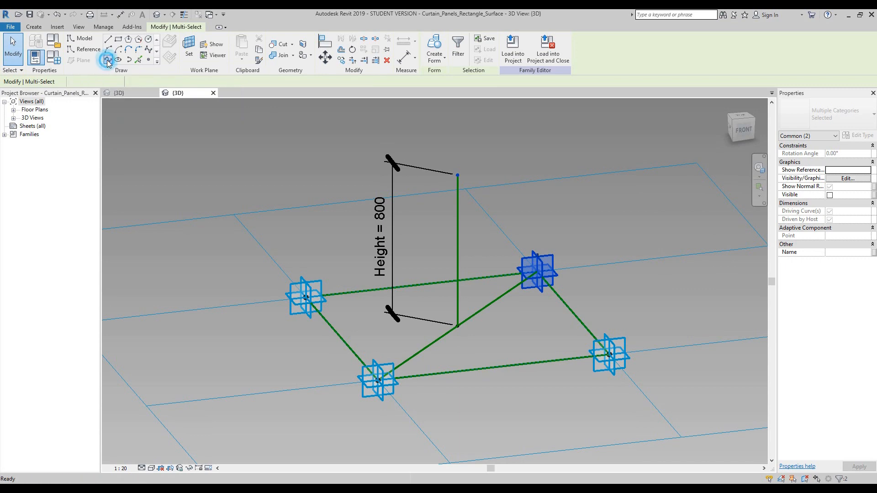
Connect the apex reference point to adaptive placement point 2 using Spline Through Points.
{"action": "left_click", "coordinate": [759, 167]}
{"action": "left_click_drag", "start_coordinate": [721, 185], "coordinate": [620, 201]}
{"action": "left_click", "coordinate": [667, 180]}
{"action": "left_click", "coordinate": [489, 168]}
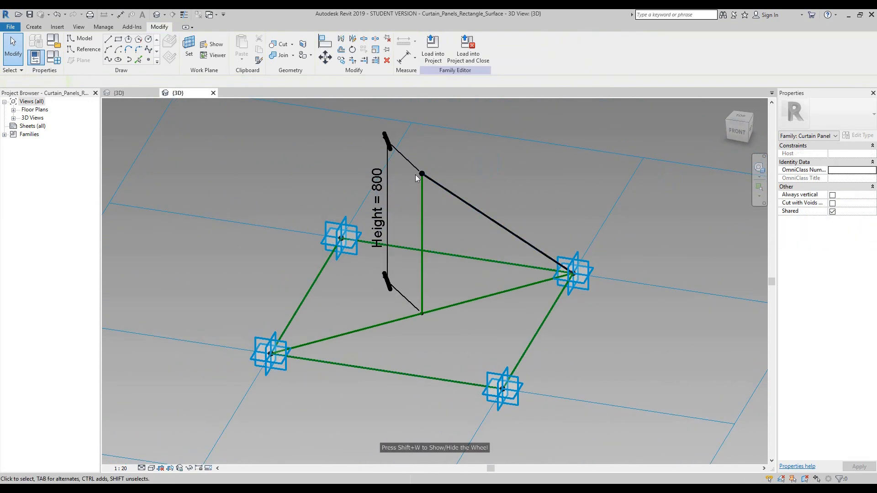
{"action": "left_click", "coordinate": [422, 173]}
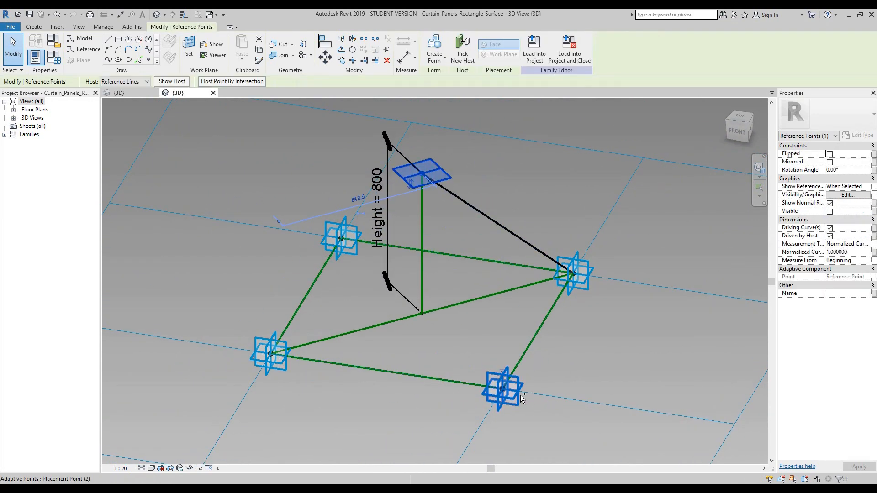
{"action": "left_click", "coordinate": [506, 390], "text": "ctrl"}
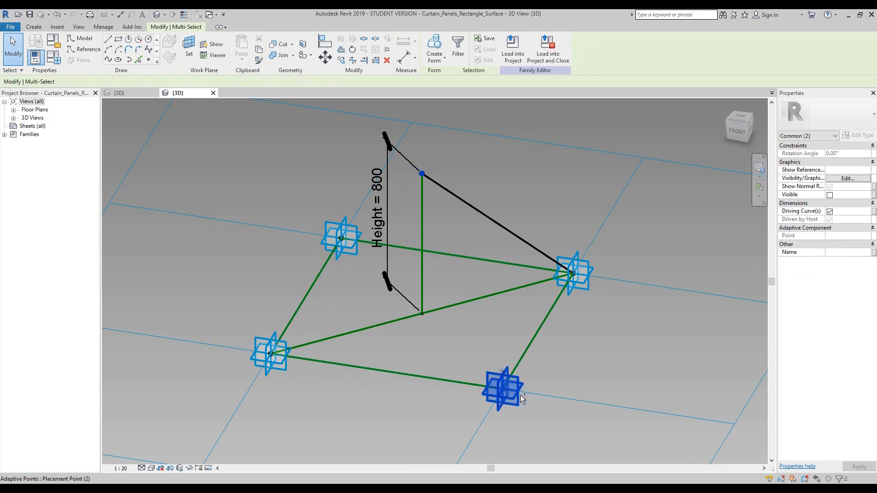
{"action": "left_click", "coordinate": [108, 60]}
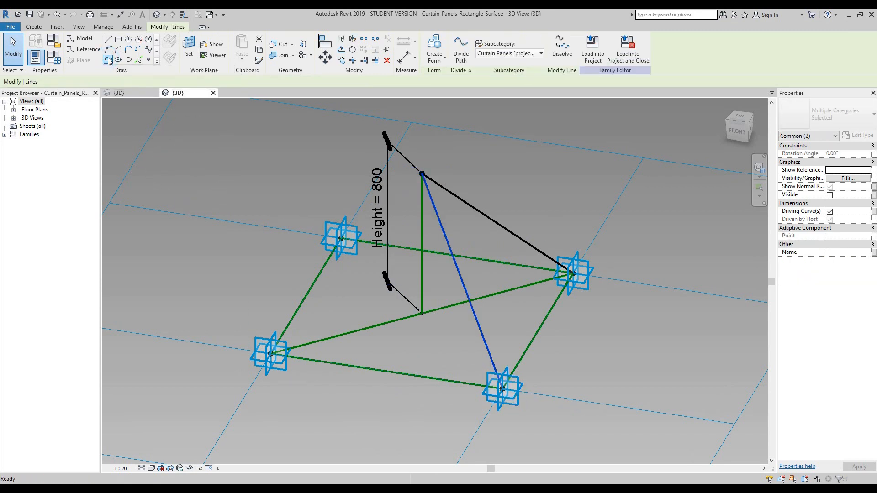
Join the apex reference point to each of the two remaining adaptive points with Spline Through Points lines.
{"action": "left_click", "coordinate": [261, 364]}
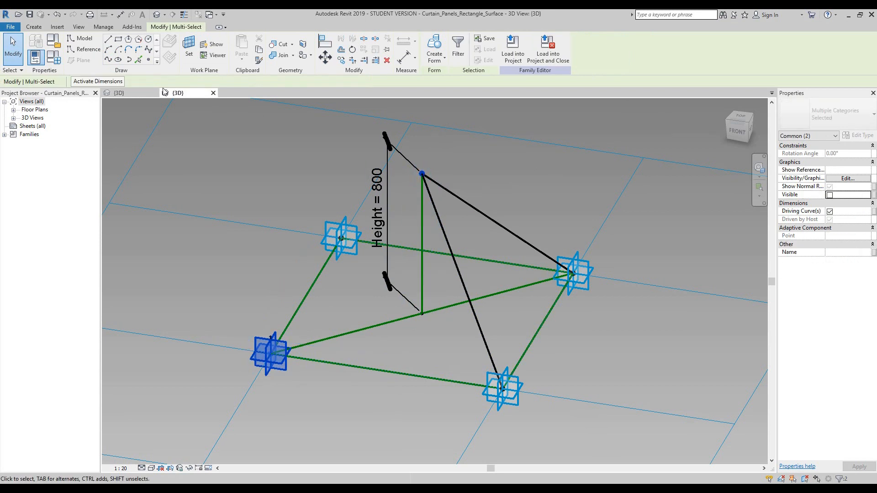
{"action": "left_click", "coordinate": [108, 60]}
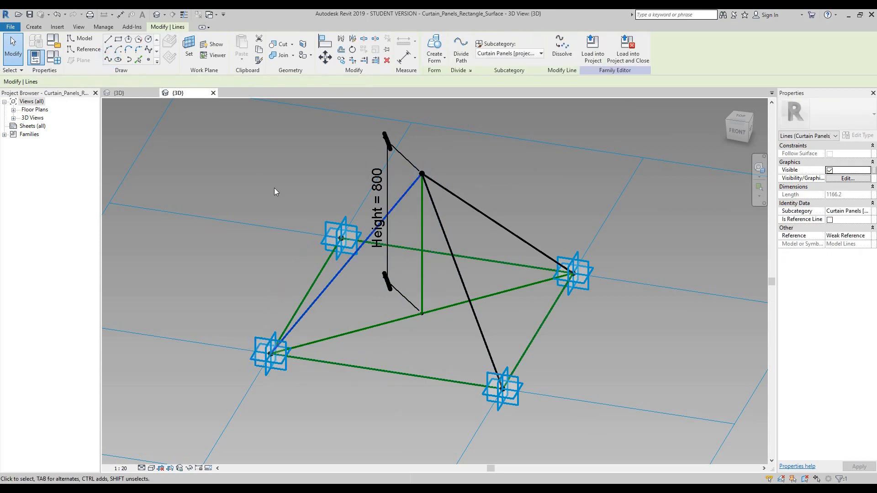
{"action": "left_click", "coordinate": [340, 238]}
{"action": "left_click", "coordinate": [423, 174], "text": "ctrl"}
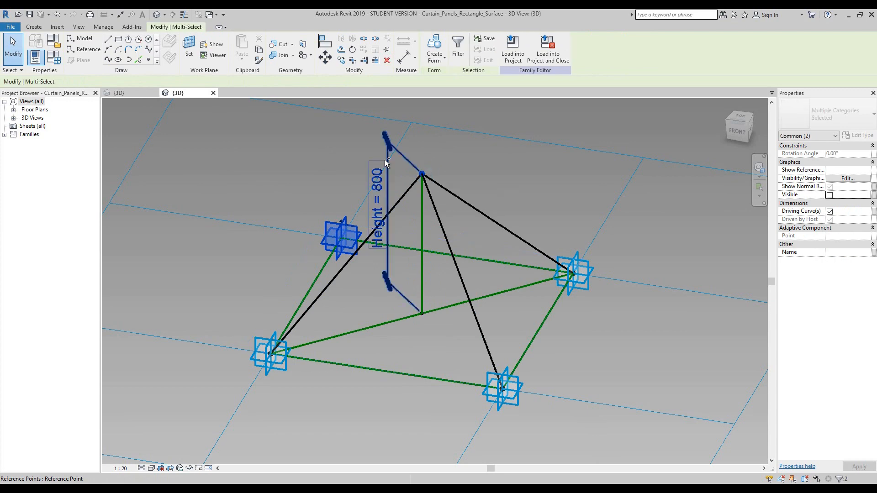
{"action": "left_click", "coordinate": [108, 60]}
Inspect the pyramid wireframe and its apex lines from different angles.
{"action": "left_click", "coordinate": [759, 168]}
{"action": "left_click_drag", "start_coordinate": [430, 226], "coordinate": [570, 213]}
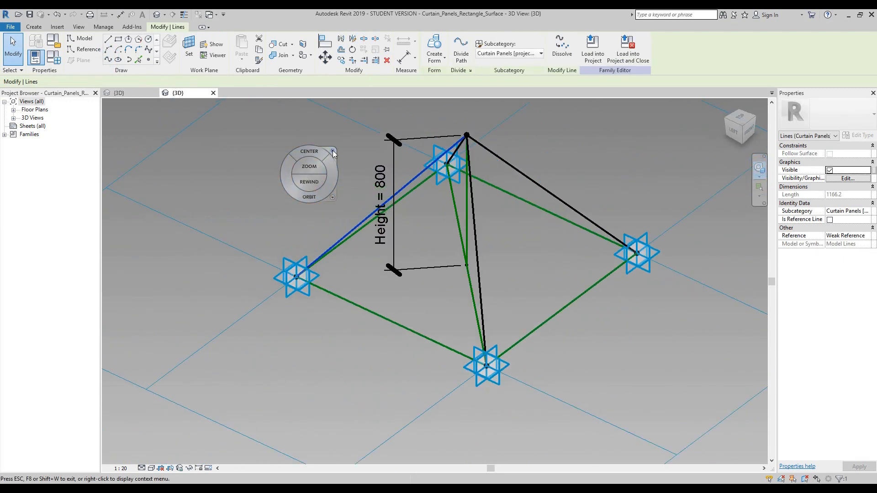
{"action": "left_click", "coordinate": [332, 151]}
{"action": "left_click", "coordinate": [287, 169]}
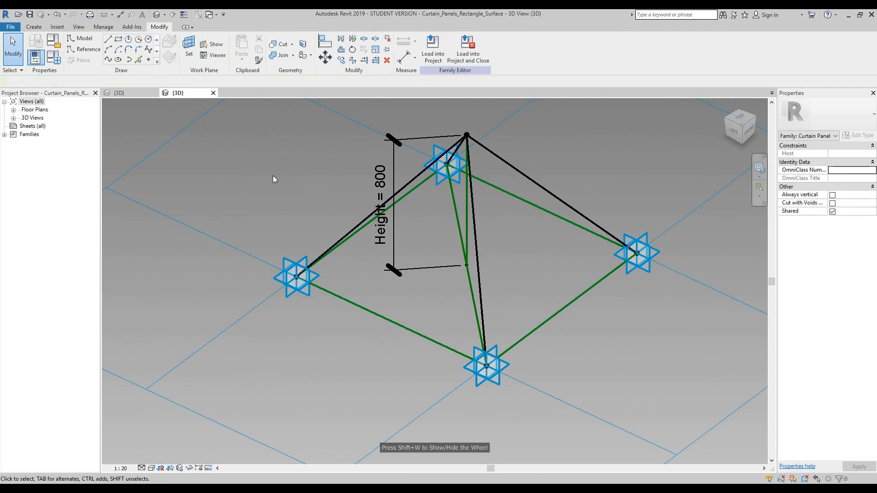
{"action": "left_click", "coordinate": [760, 168]}
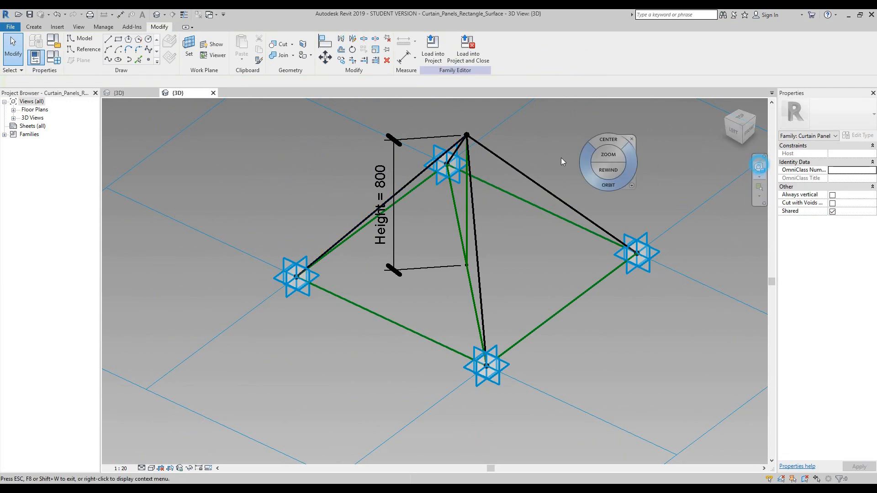
{"action": "scroll", "coordinate": [561, 157], "scroll_direction": "down", "scroll_amount": 1}
{"action": "left_click_drag", "start_coordinate": [565, 167], "coordinate": [475, 203]}
{"action": "left_click_drag", "start_coordinate": [376, 185], "coordinate": [377, 165]}
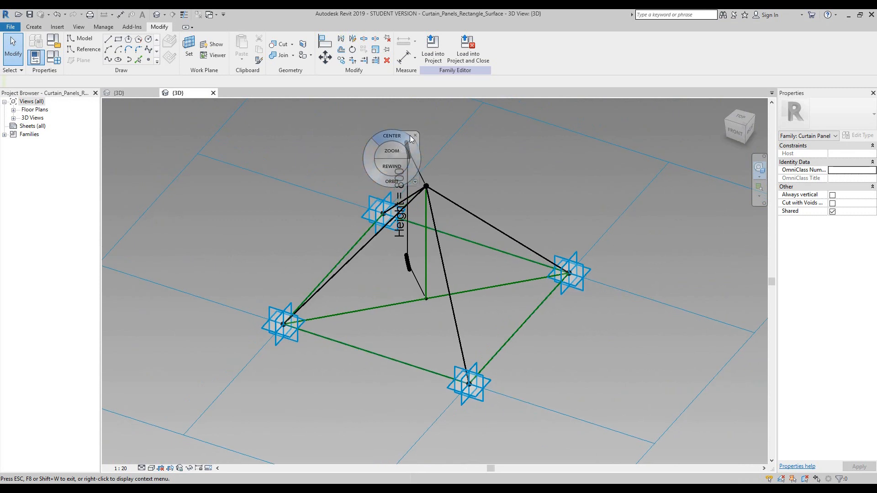
{"action": "left_click", "coordinate": [417, 136]}
Create a flat triangular surface form from the front base reference line and the two sloping lines meeting at the apex.
{"action": "left_click", "coordinate": [443, 251]}
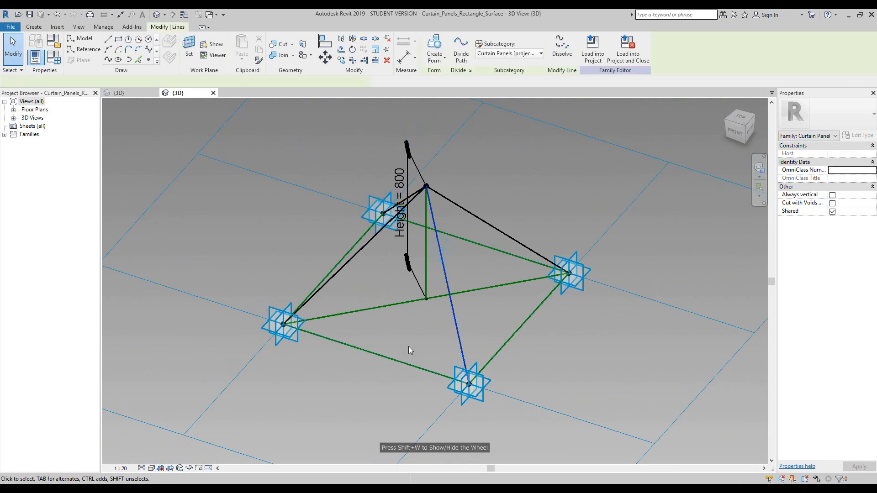
{"action": "left_click", "coordinate": [400, 360], "text": "ctrl"}
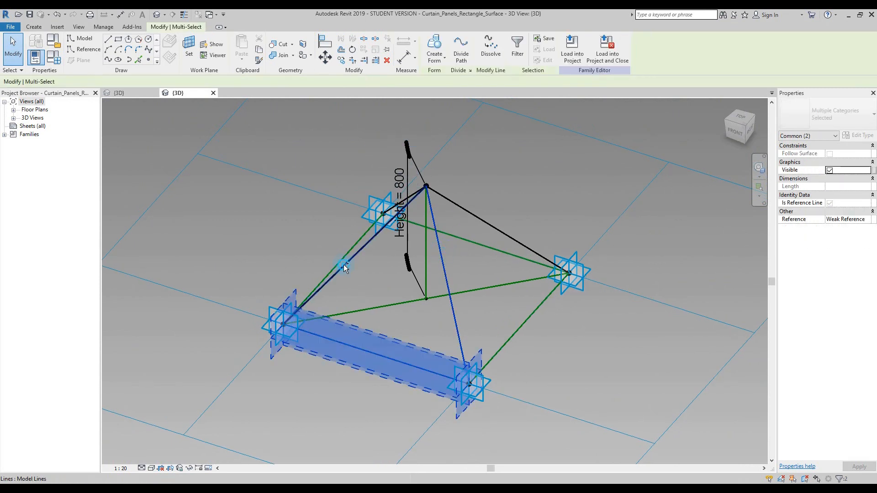
{"action": "left_click", "coordinate": [343, 265], "text": "ctrl"}
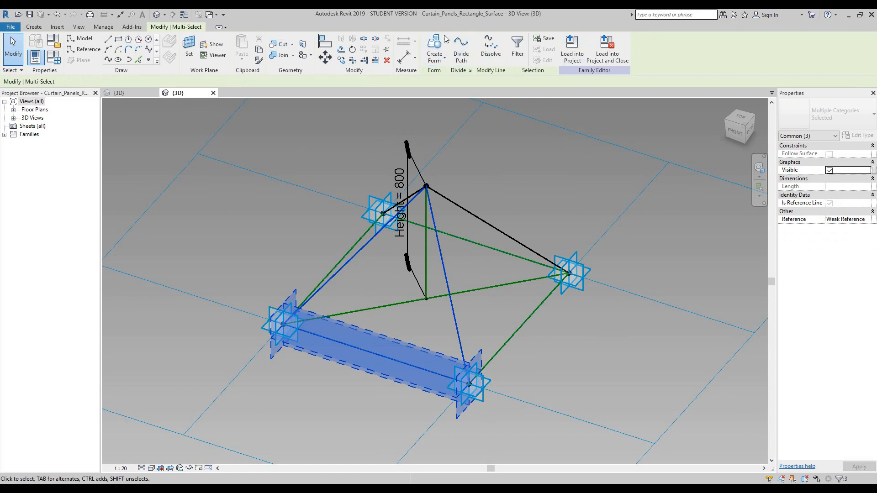
{"action": "left_click", "coordinate": [439, 45]}
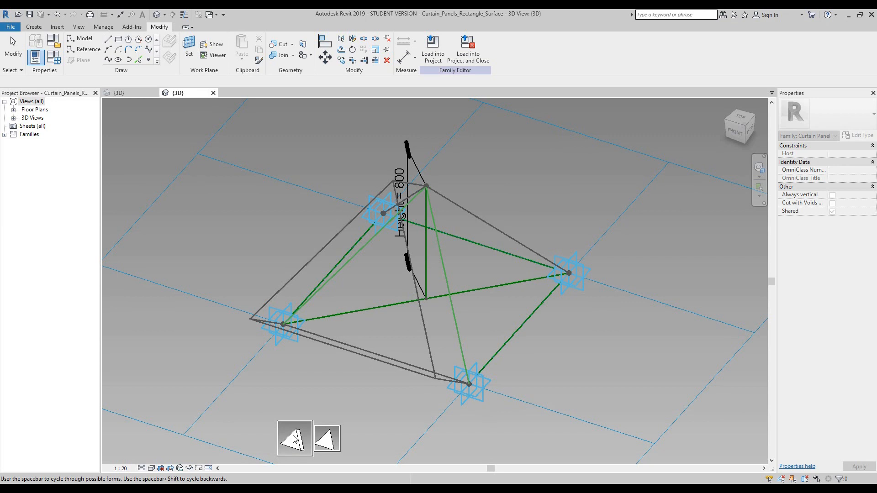
{"action": "left_click", "coordinate": [322, 440]}
Create the second pyramid face as a flat triangular surface from the adjacent base line and its two apex lines.
{"action": "left_click", "coordinate": [759, 168]}
{"action": "left_click_drag", "start_coordinate": [638, 209], "coordinate": [497, 252]}
{"action": "middle_click_drag", "start_coordinate": [497, 252], "coordinate": [512, 241]}
{"action": "left_click", "coordinate": [537, 219]}
{"action": "left_click", "coordinate": [384, 390]}
{"action": "left_click", "coordinate": [341, 275], "text": "ctrl"}
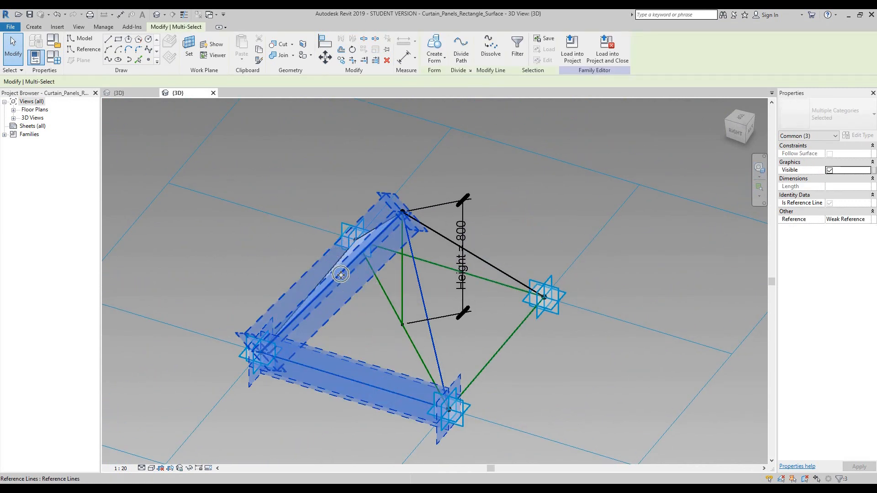
{"action": "left_click", "coordinate": [435, 47]}
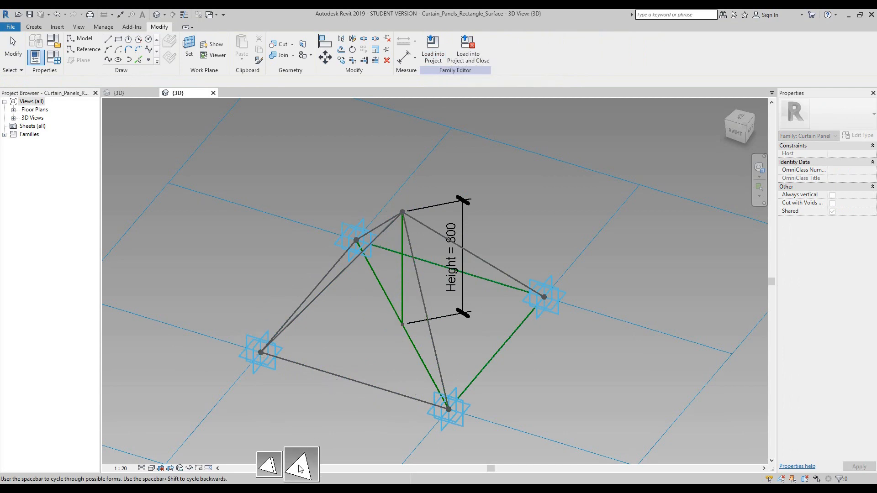
{"action": "left_click", "coordinate": [299, 466]}
Form the third pyramid face as a flat triangular surface between the next base line and the apex.
{"action": "left_click", "coordinate": [759, 168]}
{"action": "left_click_drag", "start_coordinate": [734, 218], "coordinate": [464, 188]}
{"action": "left_click", "coordinate": [464, 182]}
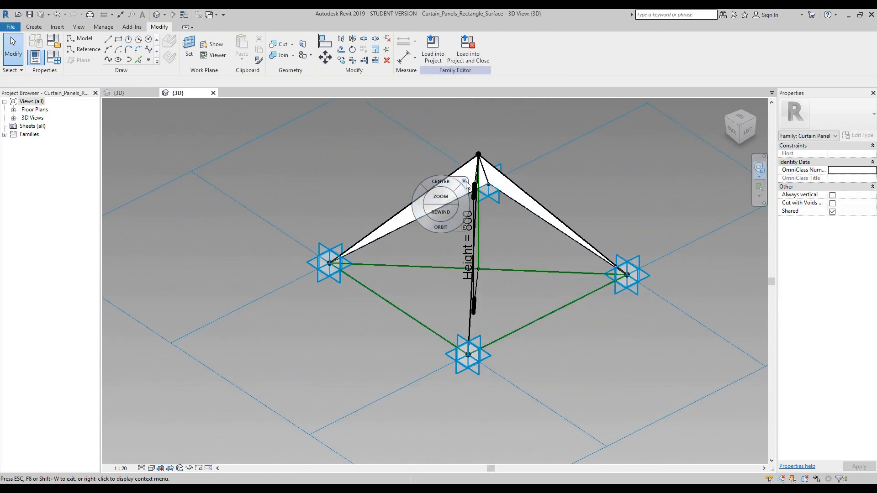
{"action": "left_click", "coordinate": [418, 322]}
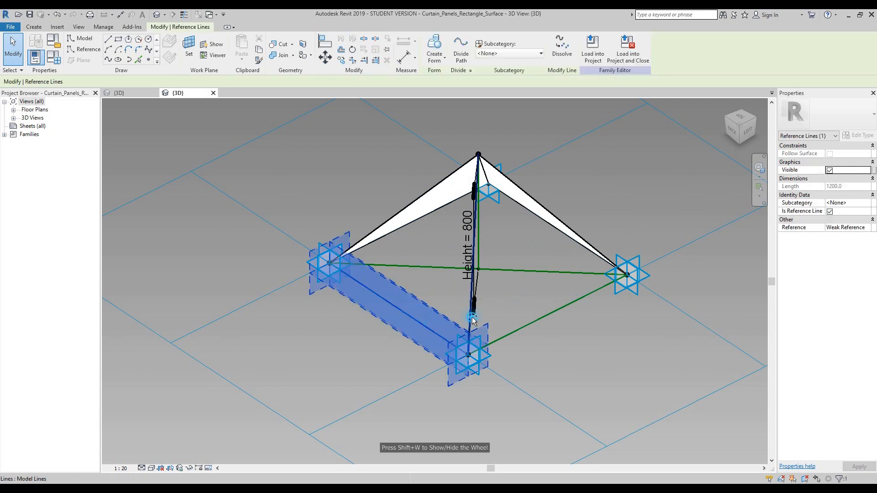
{"action": "left_click", "coordinate": [407, 205], "text": "ctrl"}
{"action": "left_click", "coordinate": [445, 50]}
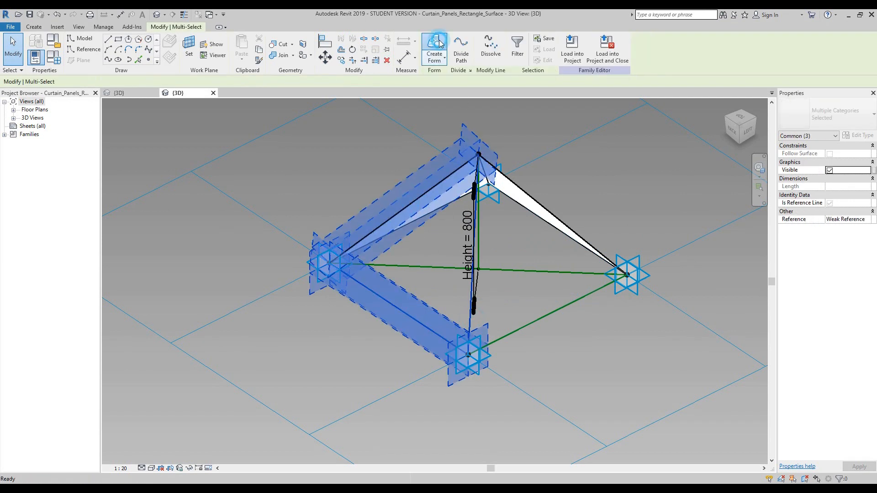
{"action": "left_click", "coordinate": [348, 404]}
Close the last open side of the pyramid with a flat triangular surface form from its three edge lines.
{"action": "left_click", "coordinate": [760, 169]}
{"action": "mouse_move", "coordinate": [660, 233]}
{"action": "left_mouse_down"}
{"action": "mouse_move", "coordinate": [537, 257]}
{"action": "mouse_move", "coordinate": [501, 228]}
{"action": "mouse_move", "coordinate": [532, 213]}
{"action": "mouse_move", "coordinate": [670, 224]}
{"action": "left_mouse_up"}
{"action": "key", "text": "Escape"}
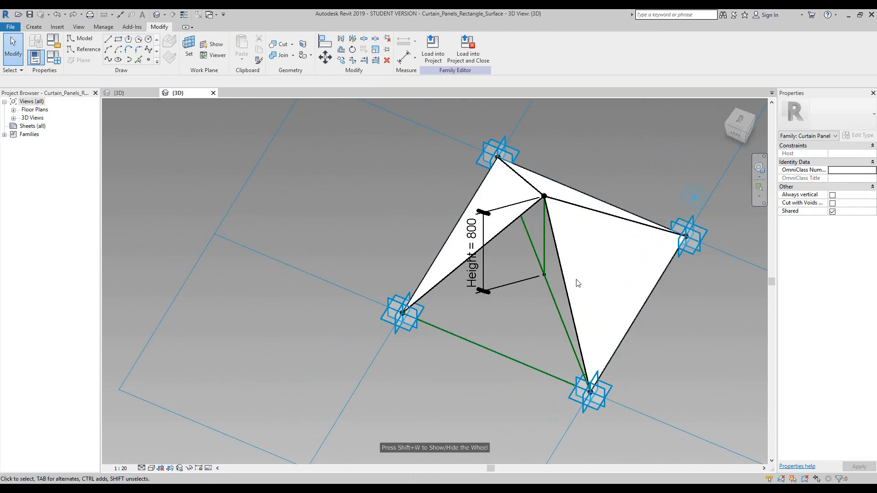
{"action": "left_click", "coordinate": [516, 356]}
{"action": "left_click", "coordinate": [461, 295], "text": "ctrl"}
{"action": "left_click", "coordinate": [448, 279], "text": "ctrl"}
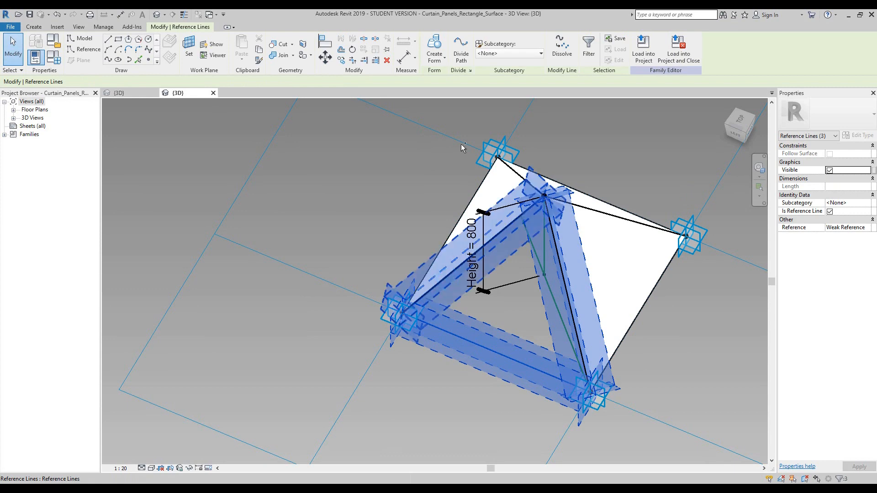
{"action": "left_click", "coordinate": [435, 48]}
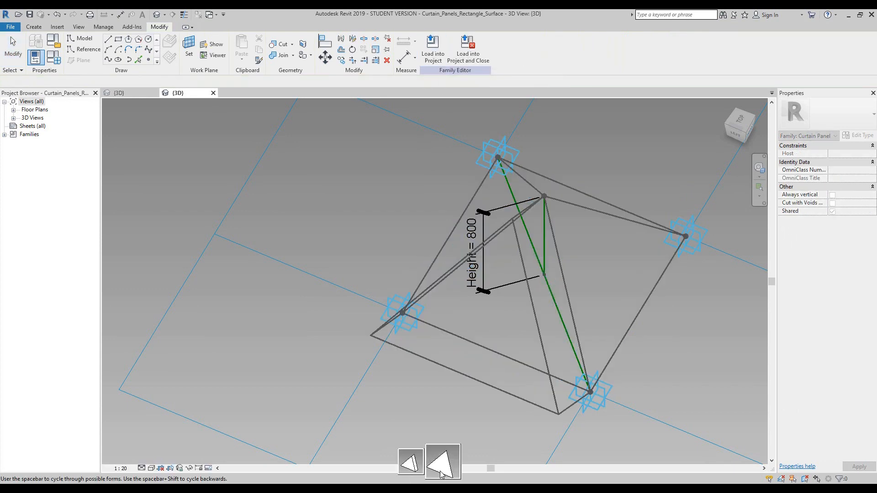
{"action": "left_click", "coordinate": [438, 463]}
Set the pyramid's Height dimension to 1000.
{"action": "left_click", "coordinate": [759, 168]}
{"action": "left_click_drag", "start_coordinate": [584, 276], "coordinate": [573, 228]}
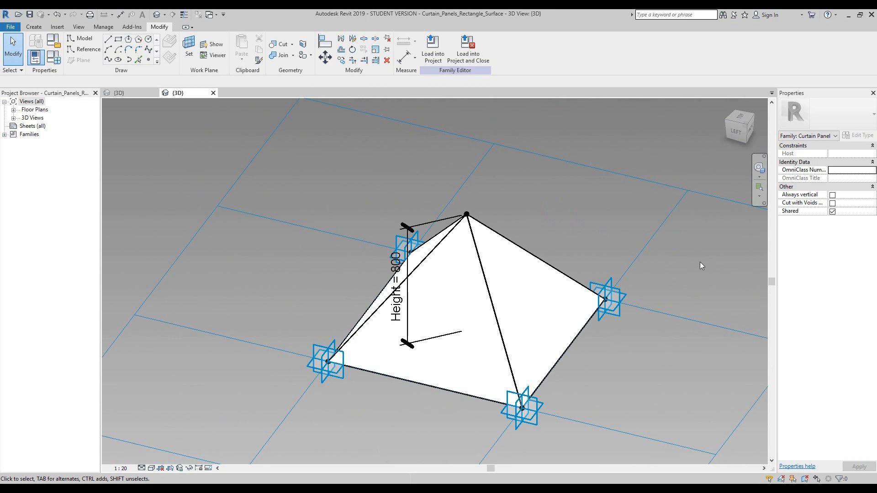
{"action": "left_click", "coordinate": [432, 223]}
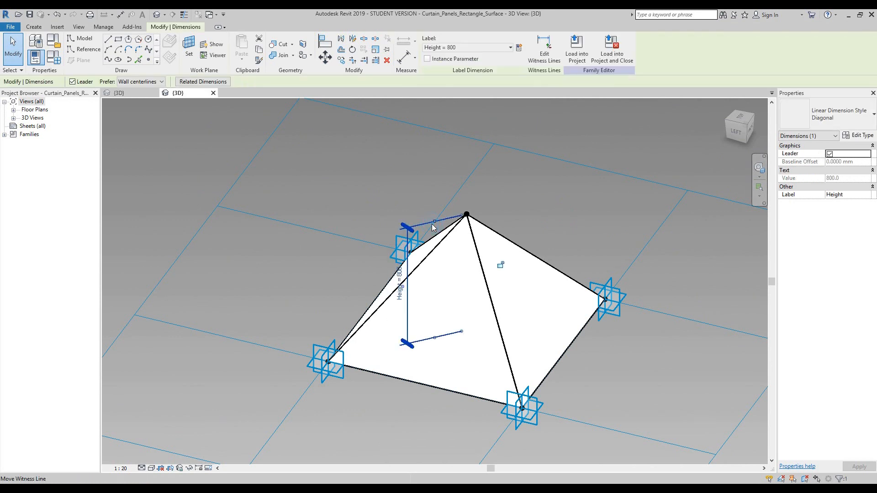
{"action": "left_click", "coordinate": [404, 282]}
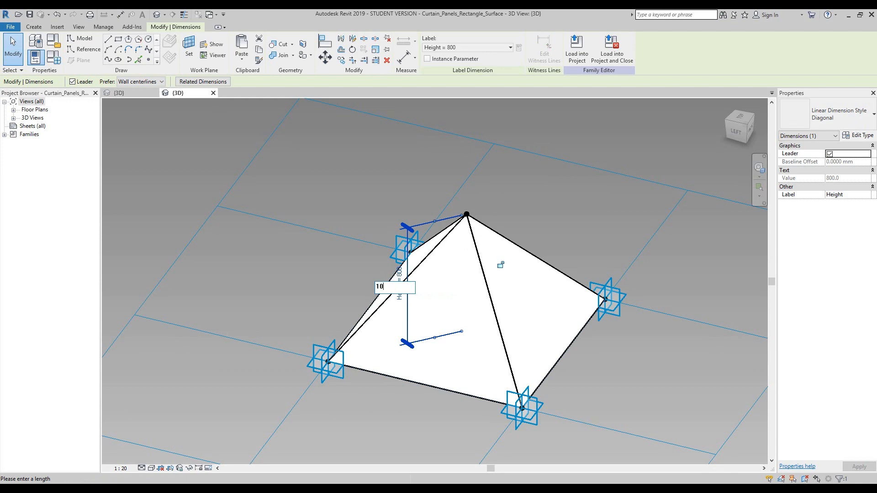
{"action": "key", "text": "Return"}
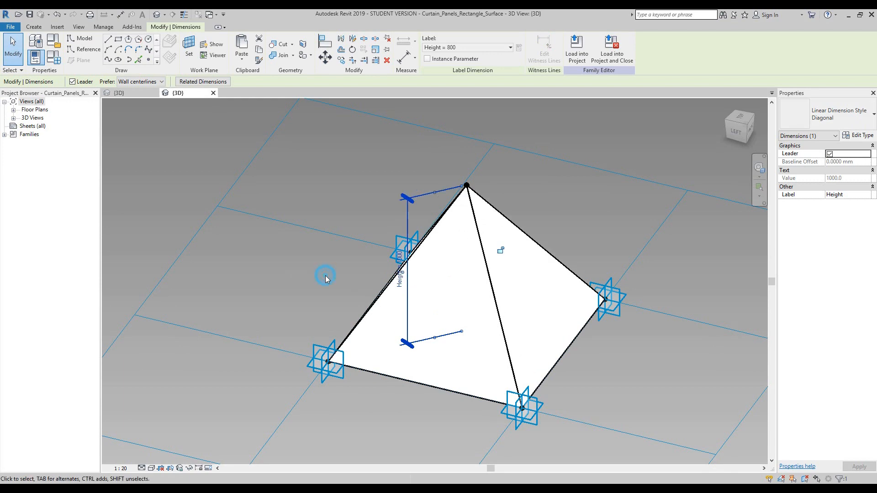
Clear the dimension selection and load the curtain panel family into the Step_06 project.
{"action": "middle_click_drag", "start_coordinate": [724, 194], "coordinate": [708, 186], "text": "shift"}
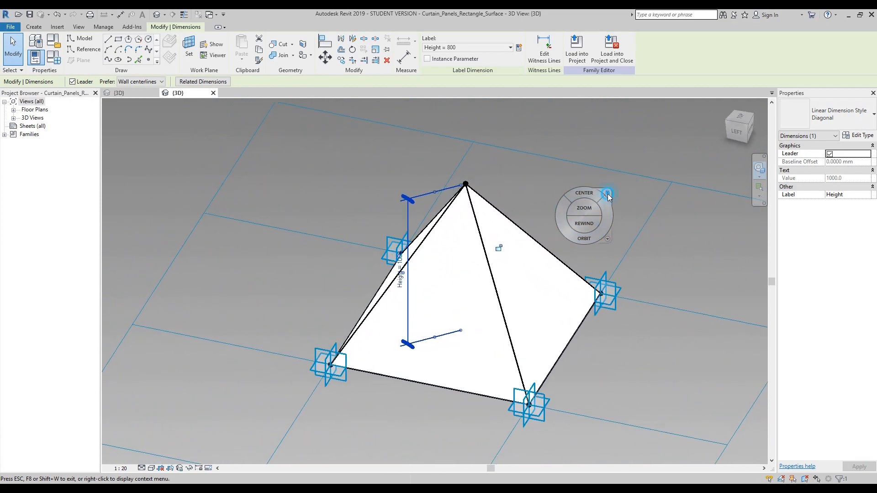
{"action": "key", "text": "Escape"}
{"action": "key", "text": "Escape"}
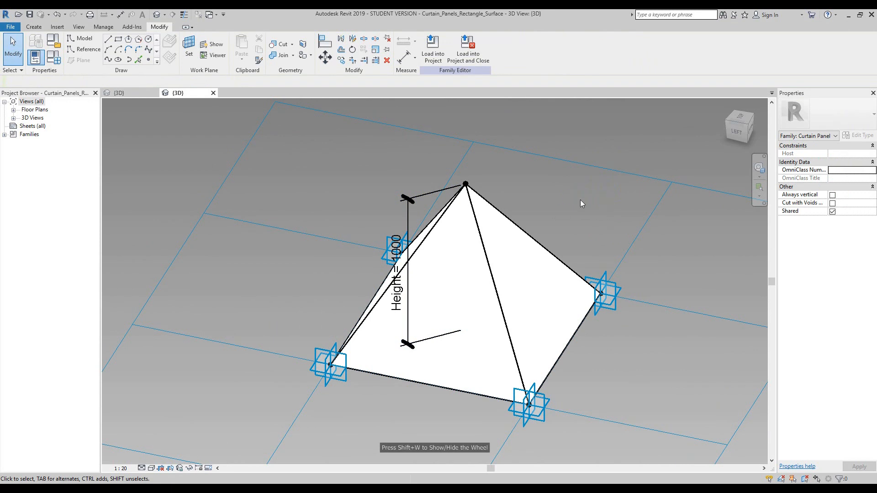
{"action": "middle_click_drag", "start_coordinate": [181, 409], "coordinate": [169, 405]}
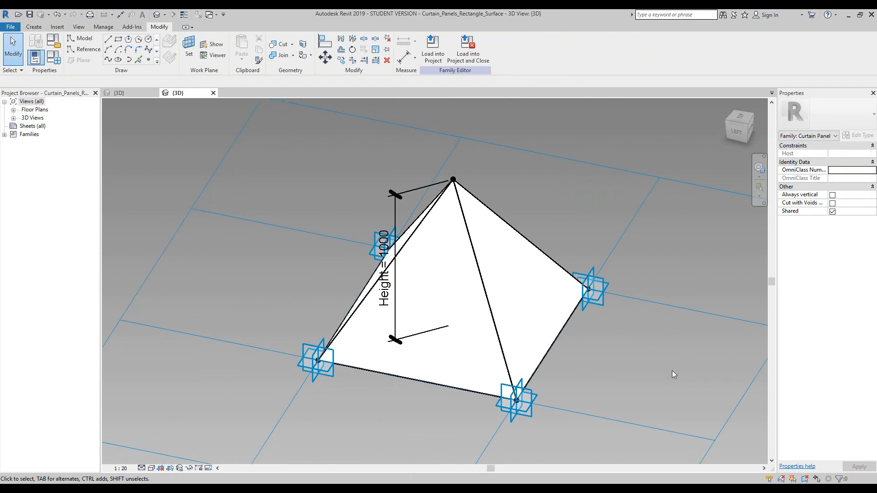
{"action": "left_click", "coordinate": [433, 57]}
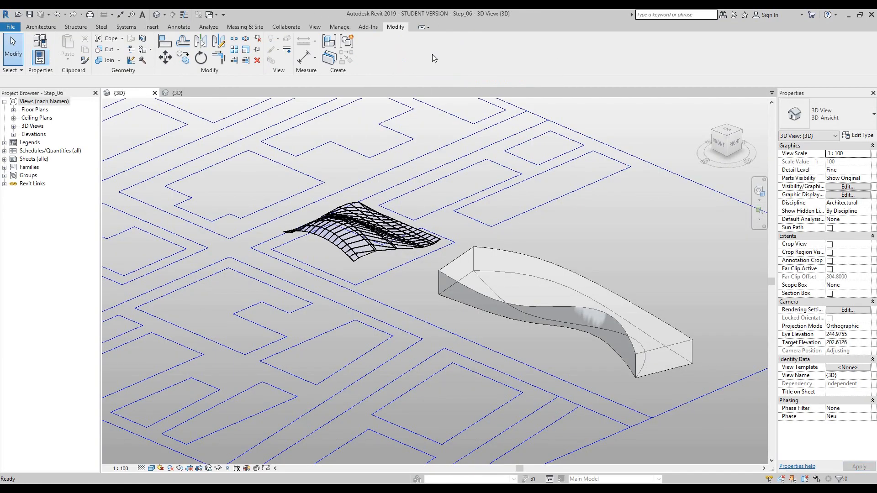
Open the long curved mass beside the gridded canopy for in-place editing.
{"action": "scroll", "coordinate": [610, 257], "scroll_direction": "up", "scroll_amount": 2}
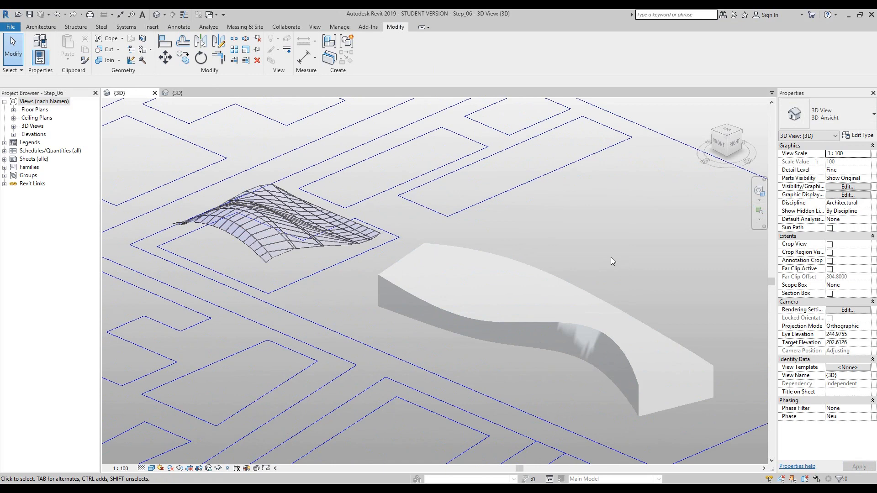
{"action": "middle_click_drag", "start_coordinate": [611, 257], "coordinate": [526, 216]}
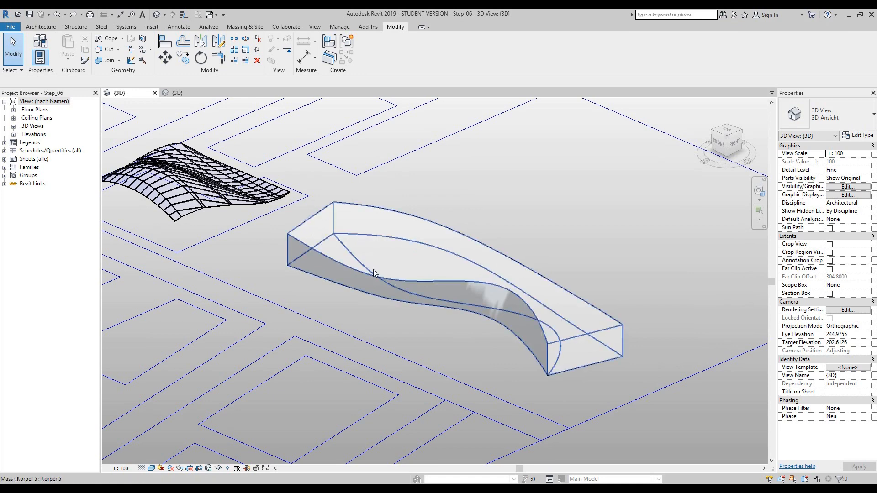
{"action": "left_click", "coordinate": [359, 271]}
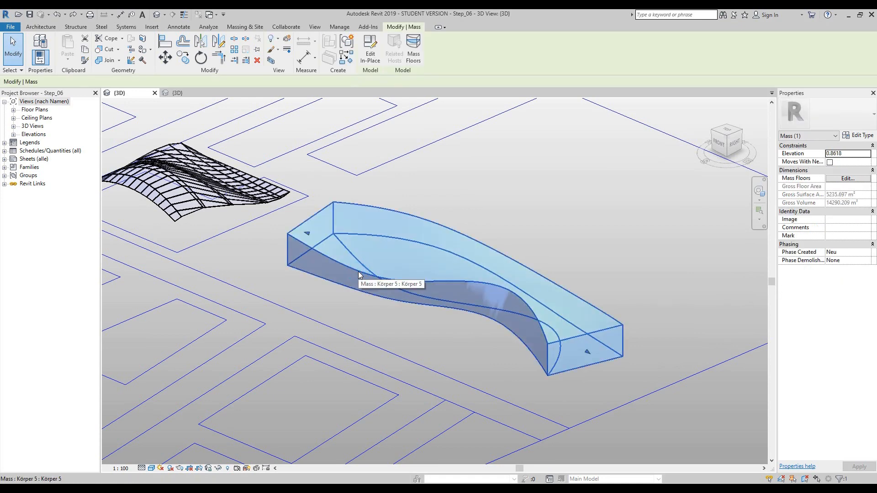
{"action": "left_click", "coordinate": [369, 47]}
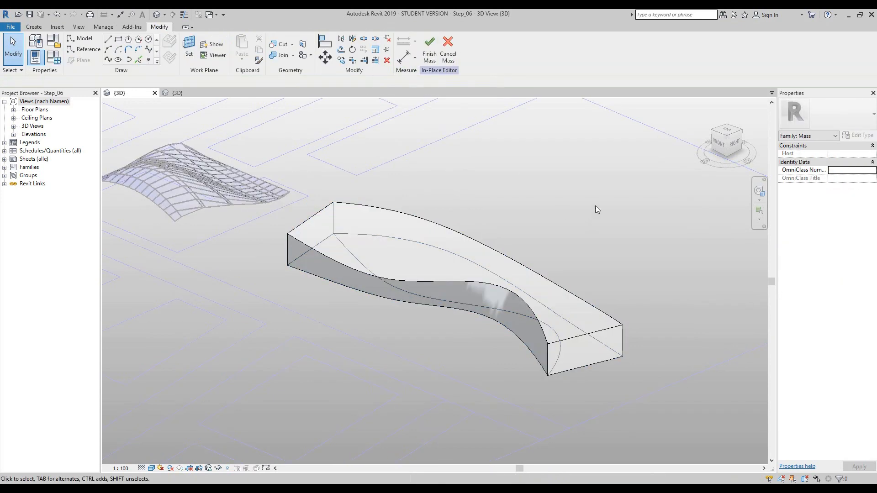
Divide the mass's curved front face into a UV grid with Divide Surface.
{"action": "key", "text": "Tab"}
{"action": "left_click", "coordinate": [301, 248]}
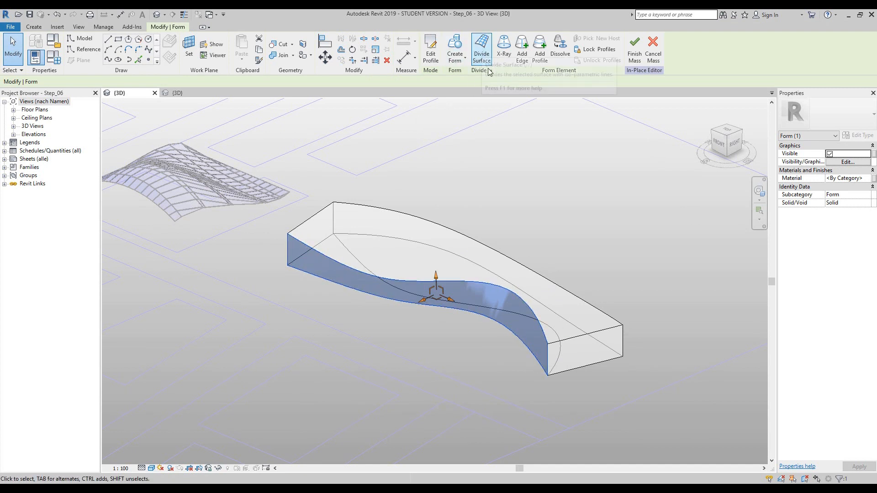
{"action": "left_click", "coordinate": [483, 53]}
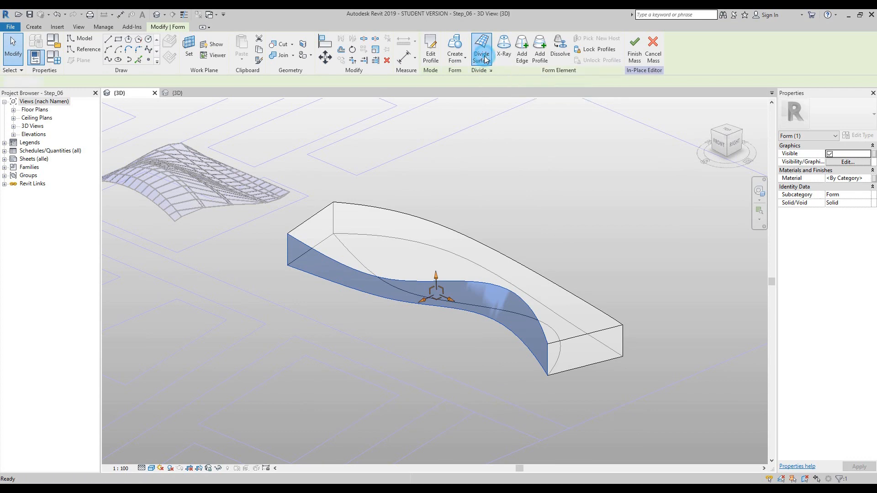
{"action": "middle_click_drag", "start_coordinate": [585, 188], "coordinate": [620, 224]}
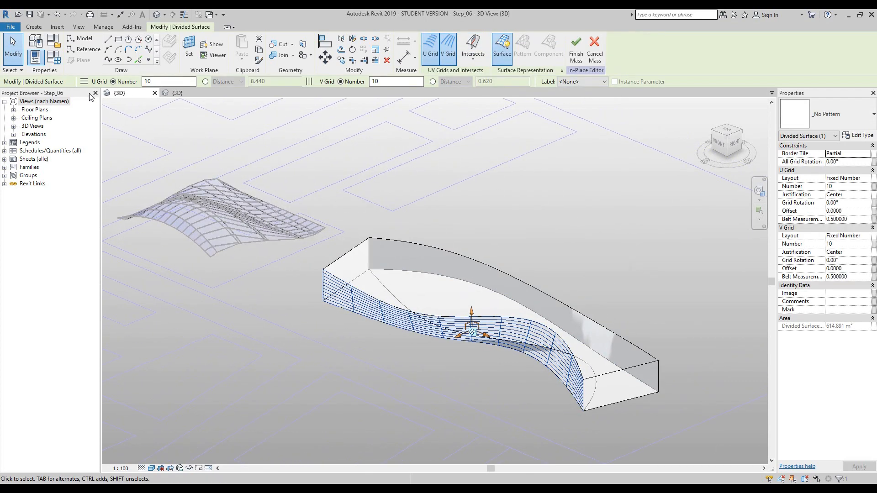
Set the divided front face's U Grid number to 50.
{"action": "double_click", "coordinate": [159, 81]}
{"action": "type", "text": "50"}
{"action": "key", "text": "Return"}
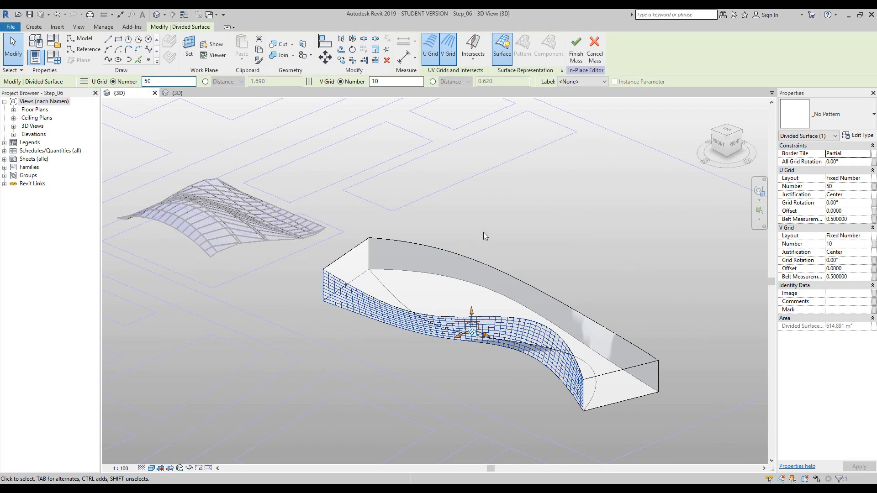
{"action": "left_click", "coordinate": [484, 232]}
Apply the Curtain_Panels_Rectangle_Surface (Solid) panel type to the mass's divided front face and clear the selection.
{"action": "middle_click_drag", "start_coordinate": [547, 232], "coordinate": [537, 232]}
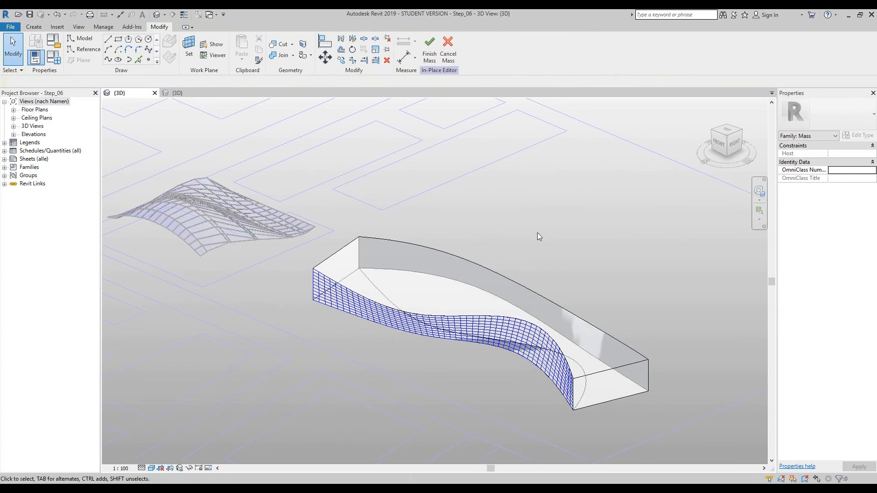
{"action": "scroll", "coordinate": [538, 232], "scroll_direction": "up", "scroll_amount": 8}
{"action": "middle_click_drag", "start_coordinate": [469, 347], "coordinate": [509, 346]}
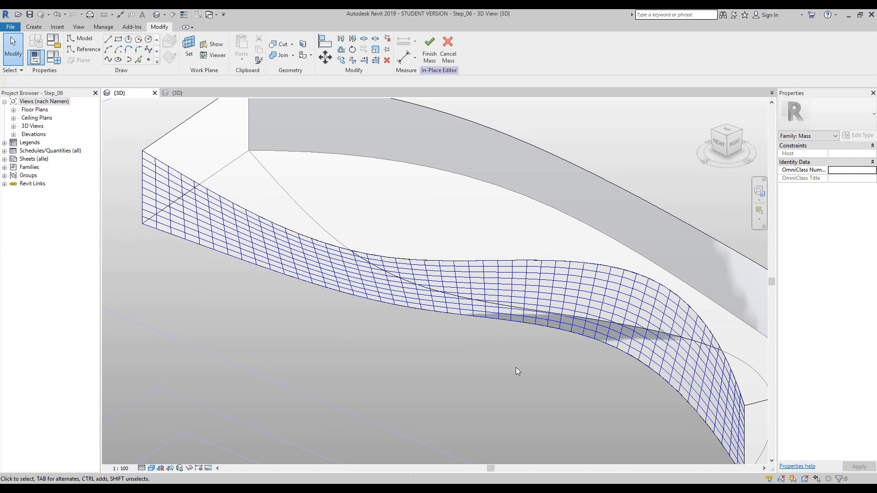
{"action": "left_click", "coordinate": [520, 287]}
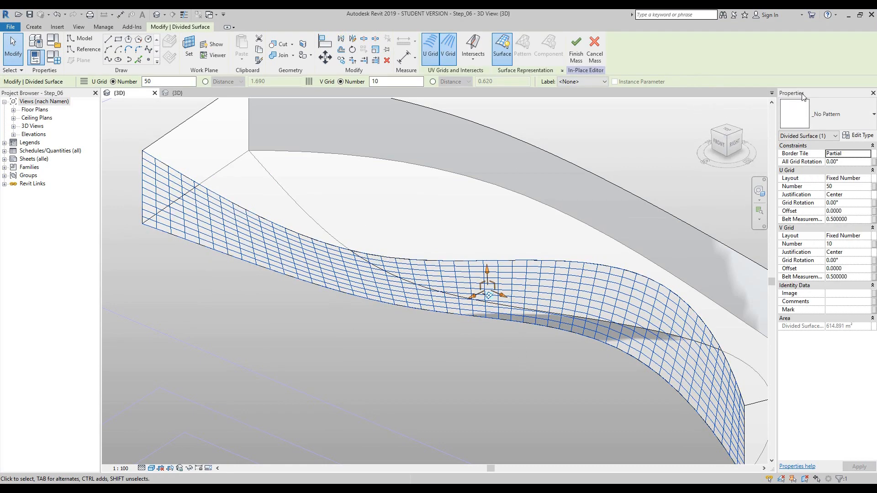
{"action": "left_click", "coordinate": [840, 113]}
{"action": "scroll", "coordinate": [843, 198], "scroll_direction": "down", "scroll_amount": 3}
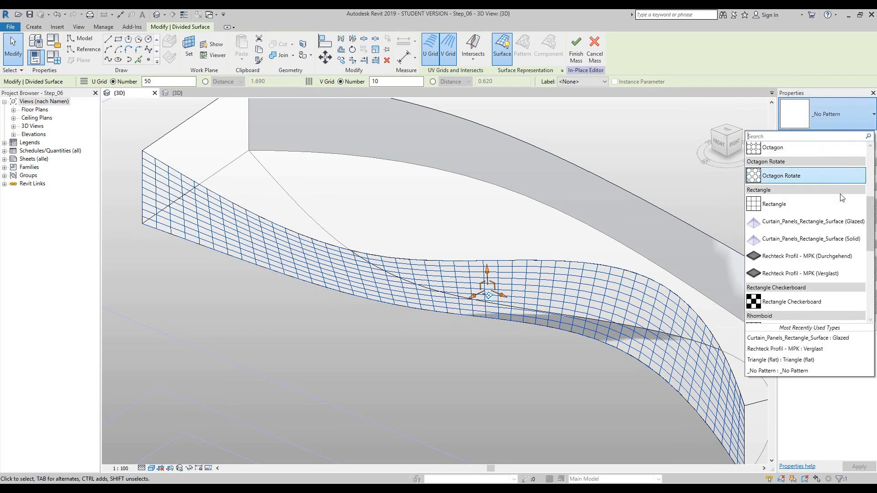
{"action": "left_click", "coordinate": [810, 239]}
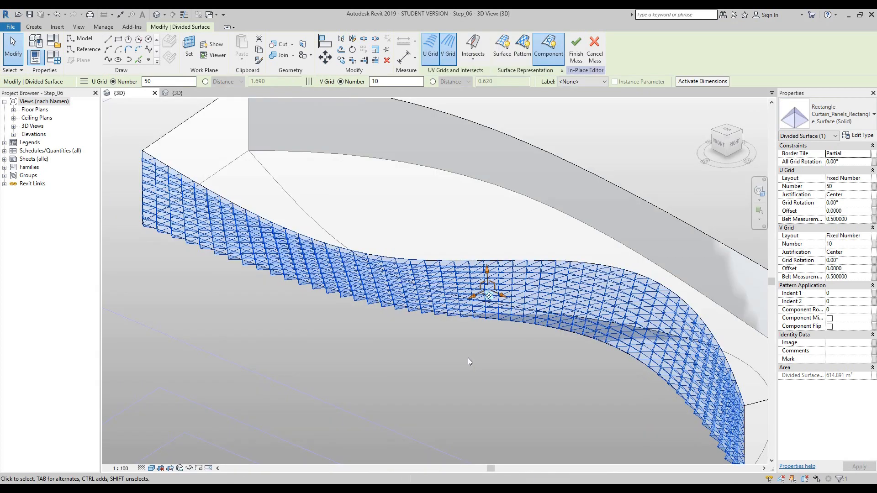
{"action": "left_click", "coordinate": [505, 349]}
Examine the pyramid panels along the curved front face up close and from different angles.
{"action": "left_click", "coordinate": [760, 191]}
{"action": "scroll", "coordinate": [505, 303], "scroll_direction": "up", "scroll_amount": 10}
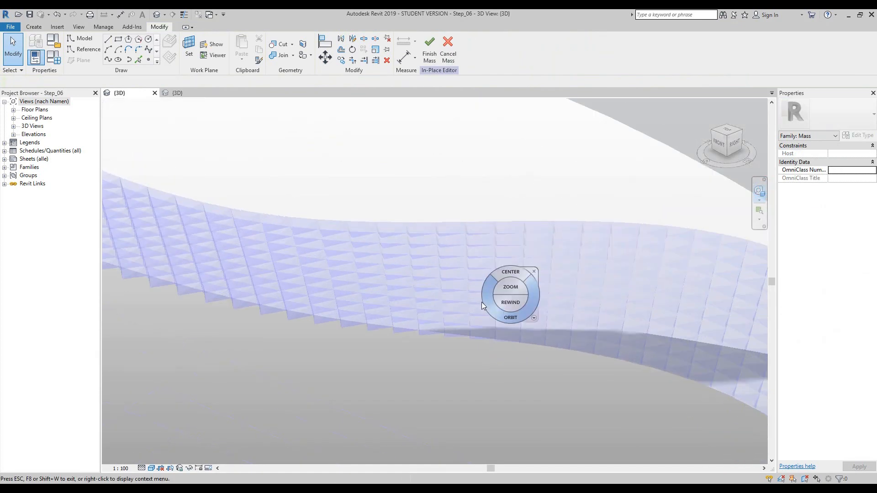
{"action": "left_click_drag", "start_coordinate": [501, 271], "coordinate": [484, 288]}
{"action": "left_click_drag", "start_coordinate": [548, 252], "coordinate": [632, 291]}
{"action": "left_click", "coordinate": [681, 277]}
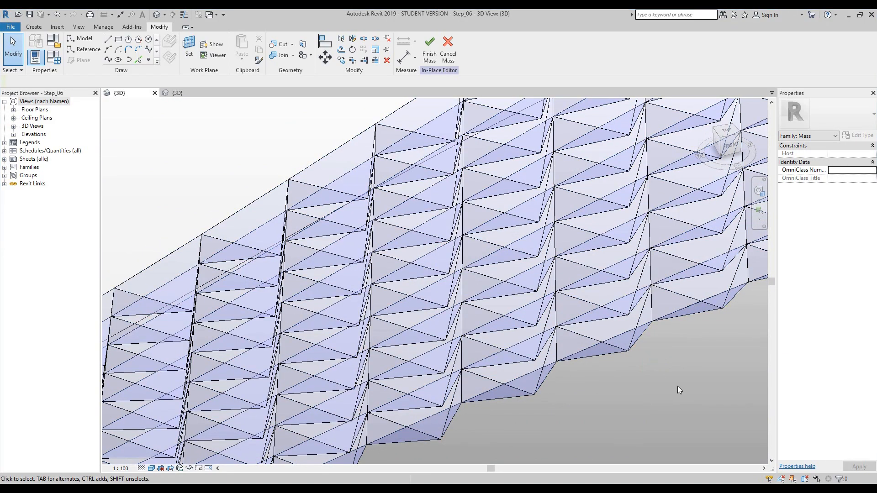
{"action": "scroll", "coordinate": [660, 379], "scroll_direction": "down", "scroll_amount": 5}
{"action": "scroll", "coordinate": [589, 359], "scroll_direction": "up", "scroll_amount": 3}
{"action": "middle_click_drag", "start_coordinate": [580, 352], "coordinate": [539, 377], "text": "shift"}
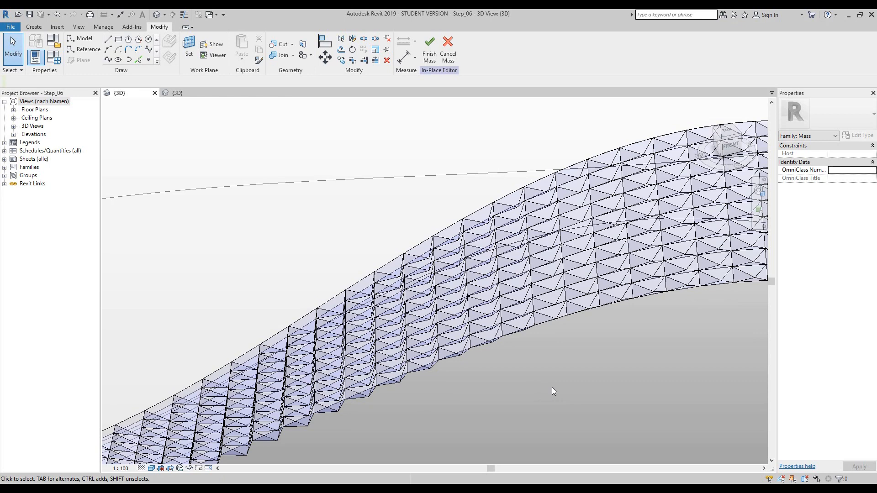
Set the Height type parameter of the front face's Solid pyramid panels to 1.5.
{"action": "left_click", "coordinate": [511, 249]}
{"action": "left_click", "coordinate": [827, 96]}
{"action": "left_click", "coordinate": [860, 136]}
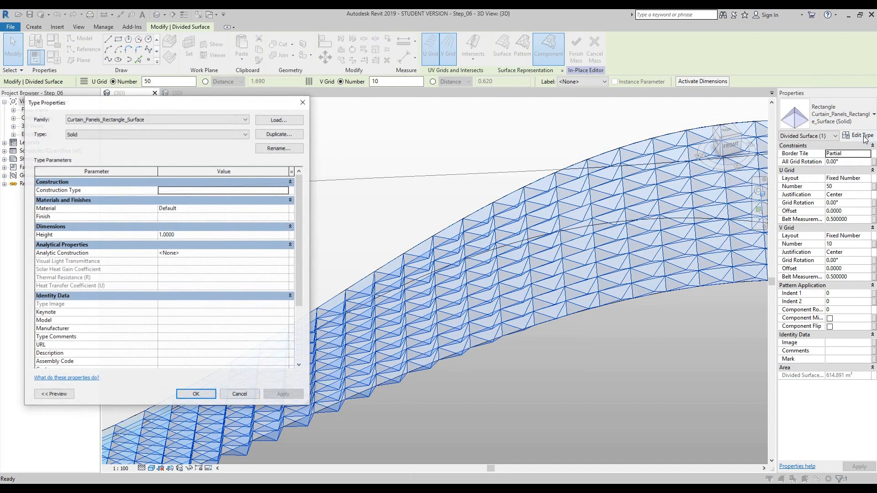
{"action": "left_click_drag", "start_coordinate": [130, 98], "coordinate": [131, 92]}
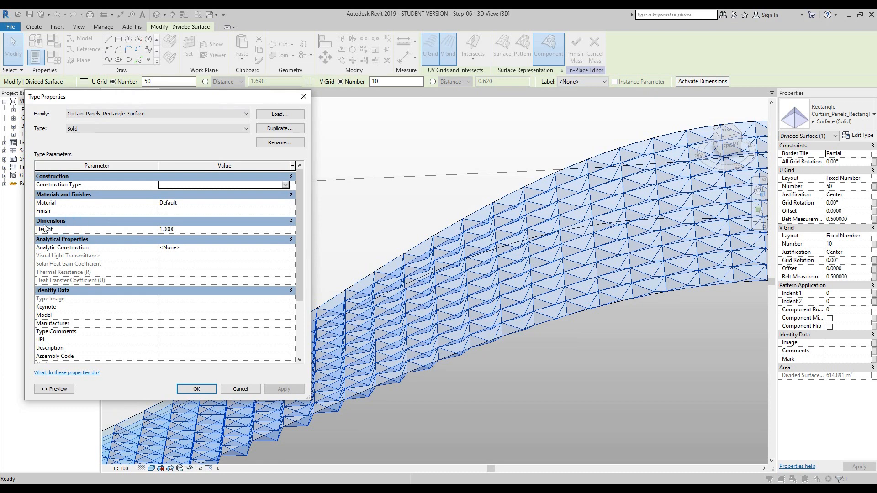
{"action": "left_click", "coordinate": [189, 229]}
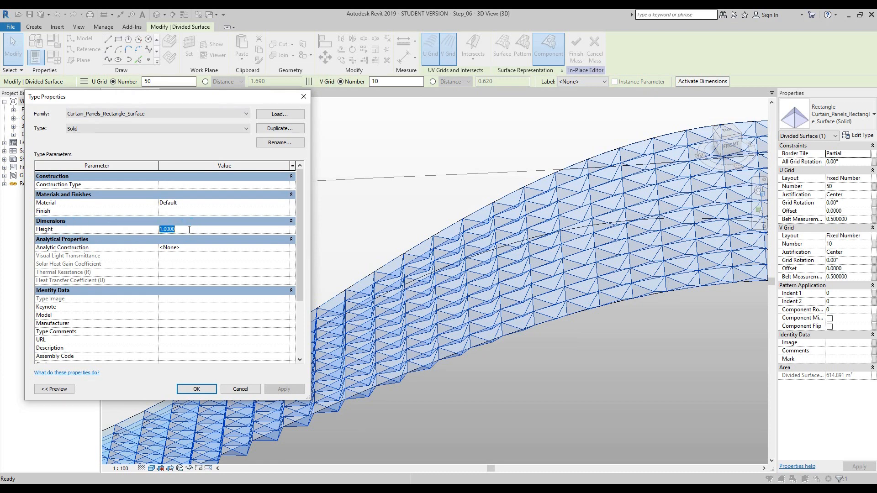
{"action": "left_click", "coordinate": [180, 229]}
{"action": "left_click", "coordinate": [182, 228]}
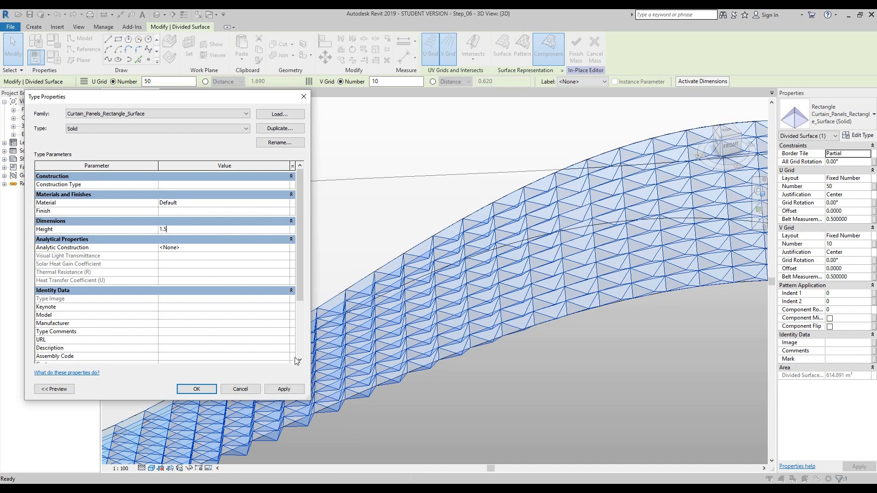
{"action": "left_click", "coordinate": [290, 389]}
{"action": "left_click", "coordinate": [290, 389]}
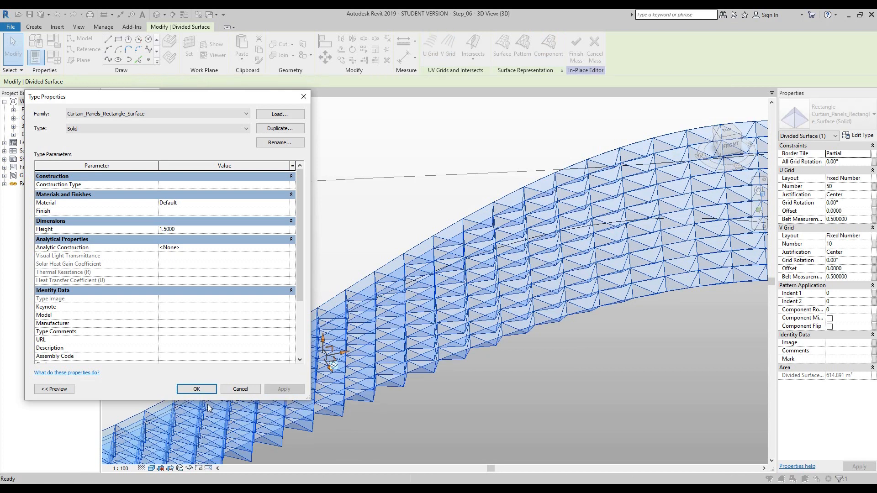
{"action": "left_click", "coordinate": [197, 395]}
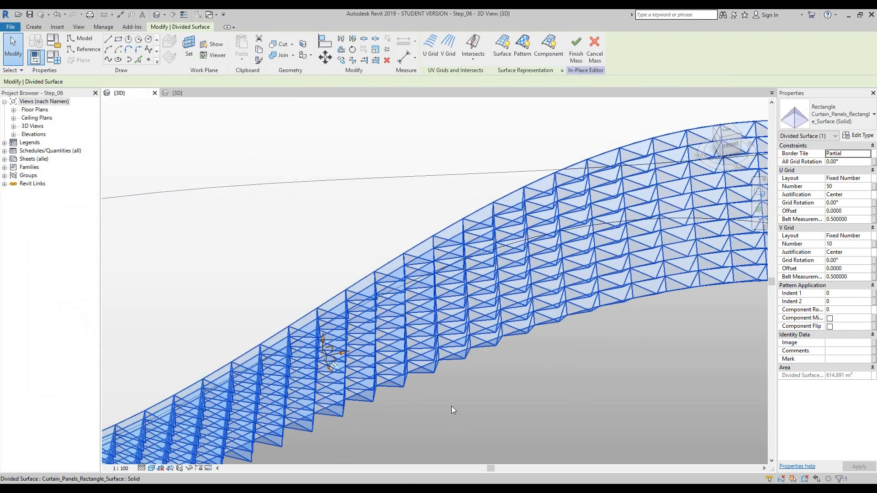
Examine the entire paneled front face in relation to the long curved mass.
{"action": "scroll", "coordinate": [550, 372], "scroll_direction": "down", "scroll_amount": 1}
{"action": "middle_click_drag", "start_coordinate": [550, 373], "coordinate": [524, 352]}
{"action": "scroll", "coordinate": [523, 353], "scroll_direction": "down", "scroll_amount": 2}
{"action": "left_click", "coordinate": [760, 191]}
{"action": "scroll", "coordinate": [578, 258], "scroll_direction": "down", "scroll_amount": 2}
{"action": "left_click_drag", "start_coordinate": [568, 263], "coordinate": [451, 276]}
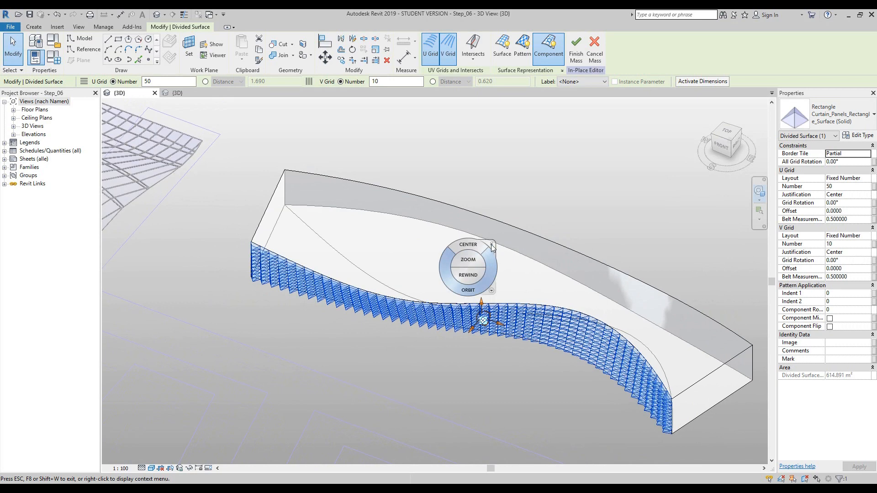
{"action": "left_click", "coordinate": [491, 245]}
{"action": "left_click", "coordinate": [485, 369]}
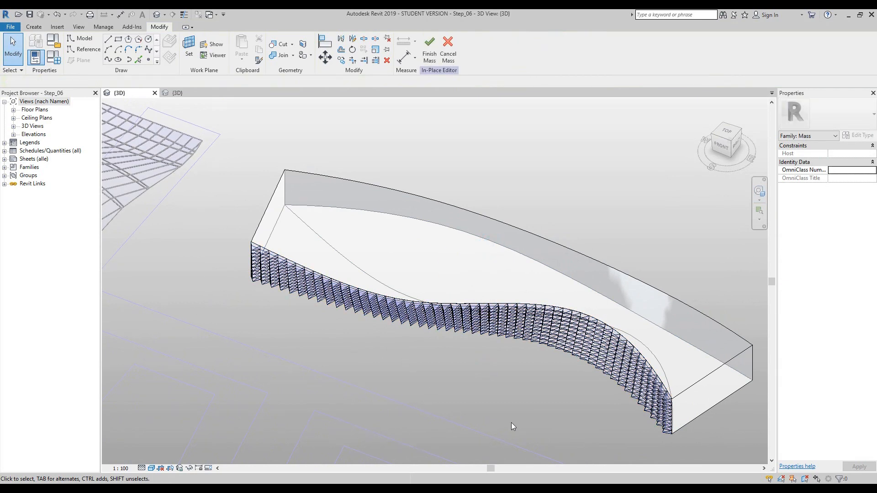
Close the Step_06 project and the Curtain_Panels_Rectangle_Surface family without saving the changes.
{"action": "left_click", "coordinate": [154, 94]}
{"action": "left_click", "coordinate": [467, 254]}
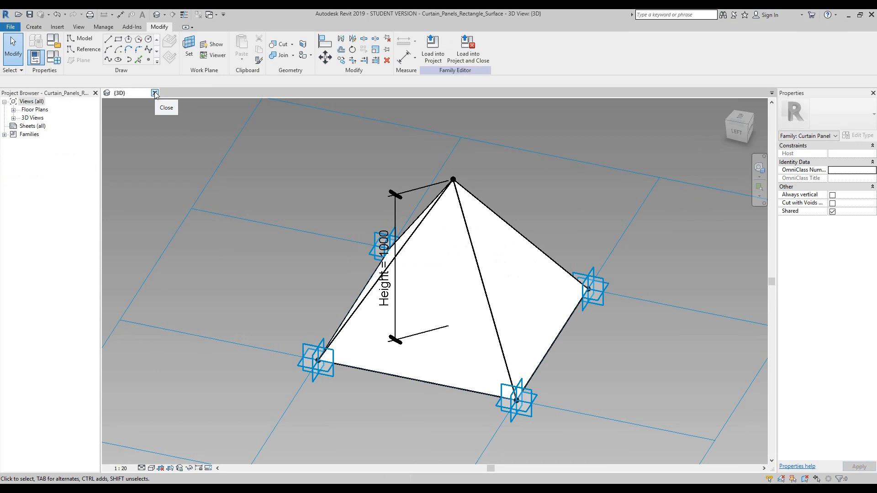
{"action": "left_click", "coordinate": [155, 94]}
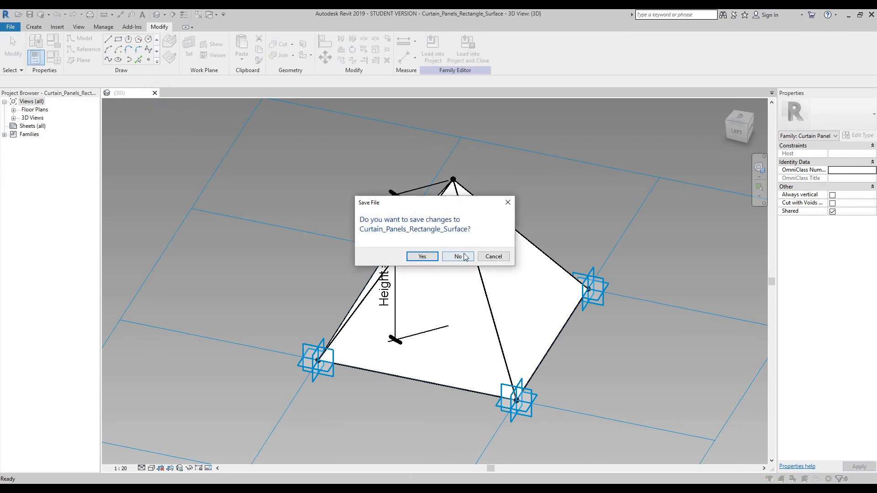
{"action": "left_click", "coordinate": [464, 258]}
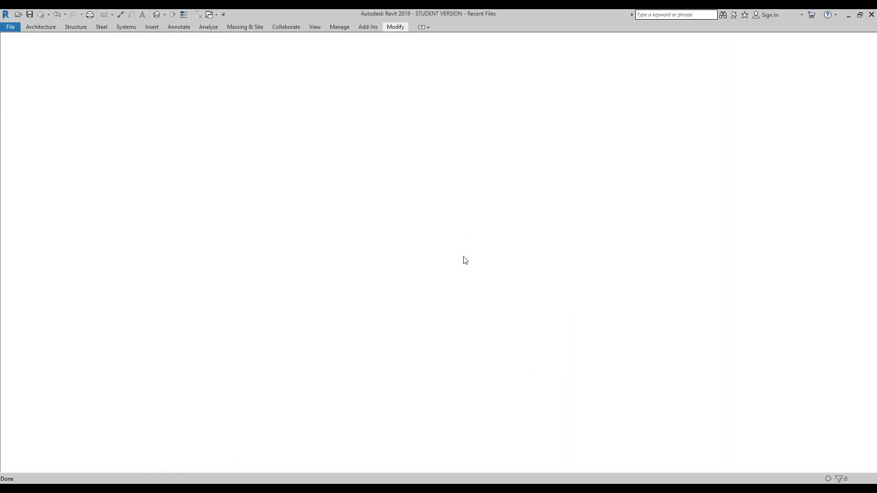